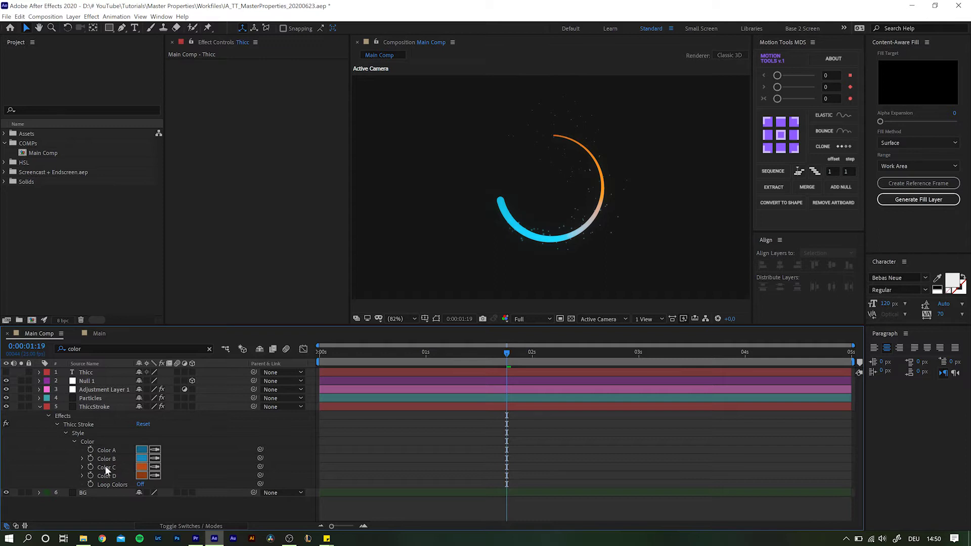
Set the stroke's Color A to an olive-green shade.
click(142, 450)
click(193, 375)
drag(234, 357, 235, 399)
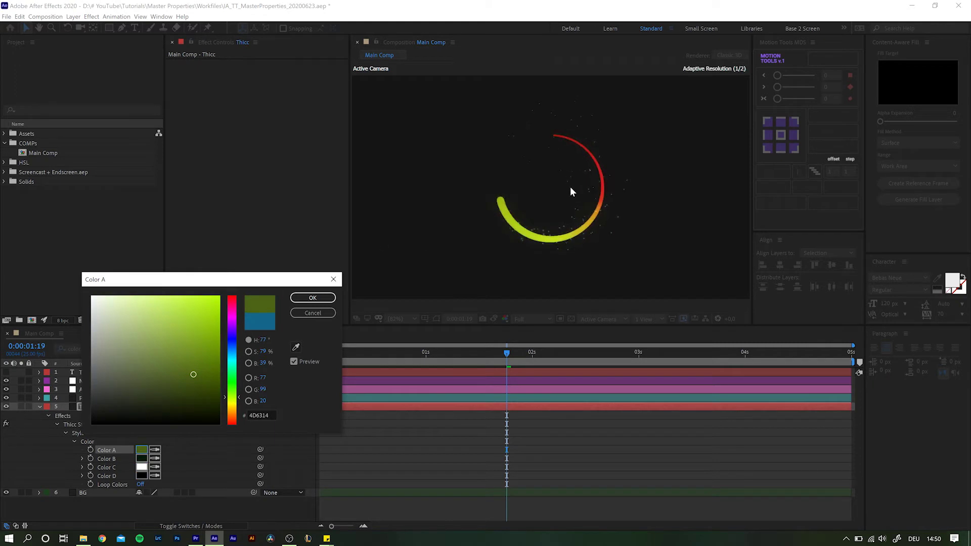
click(314, 298)
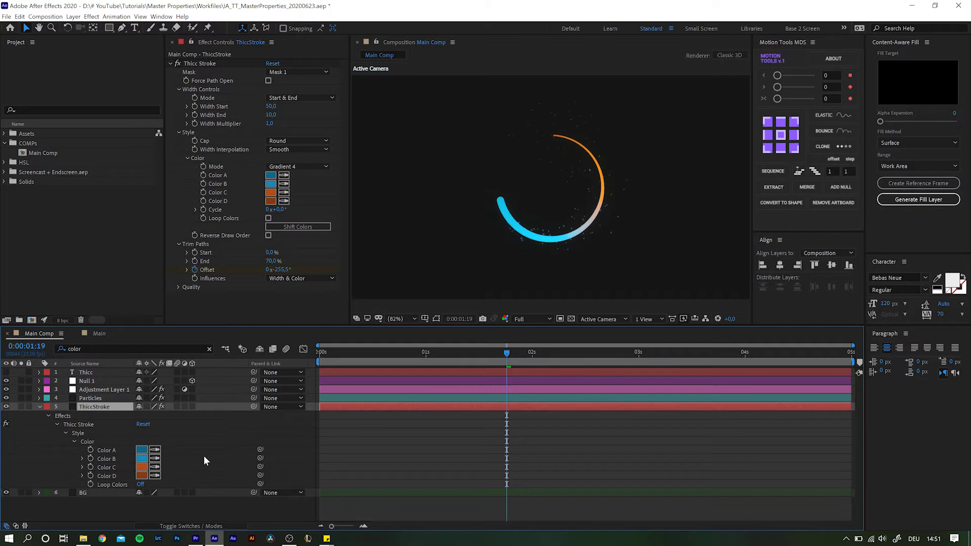
Pre-compose the Thicc through ThiccStroke layers into a new comp named 'Thicc', opened immediately.
click(203, 455)
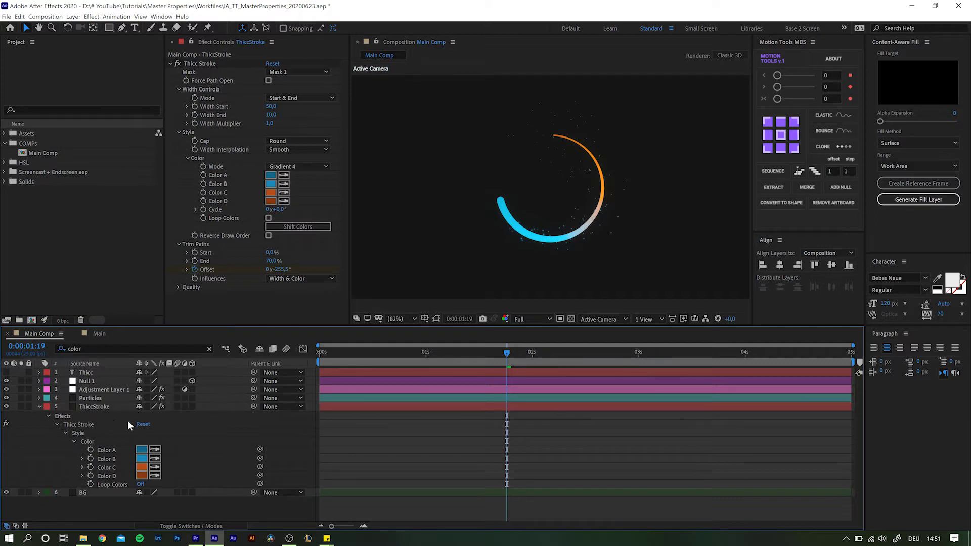
click(100, 406)
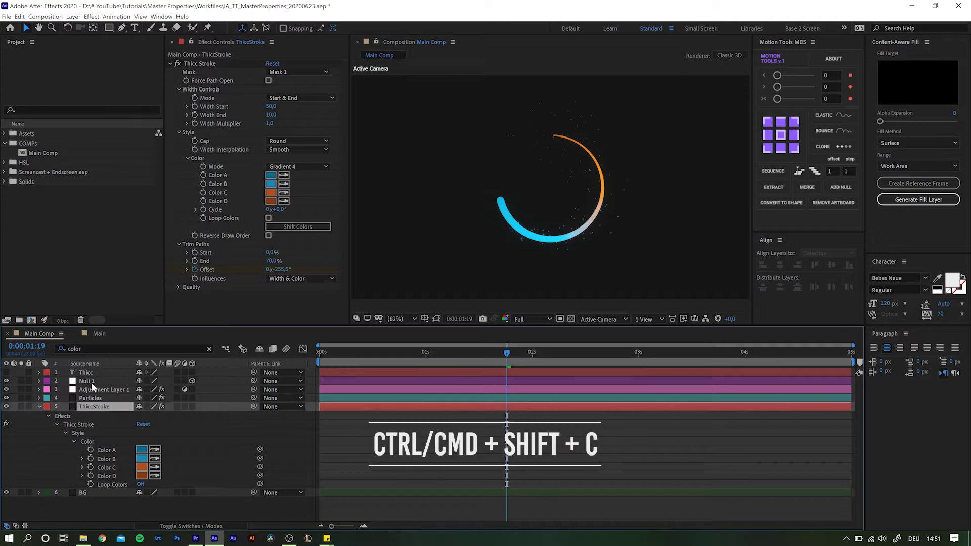
shift+click(88, 375)
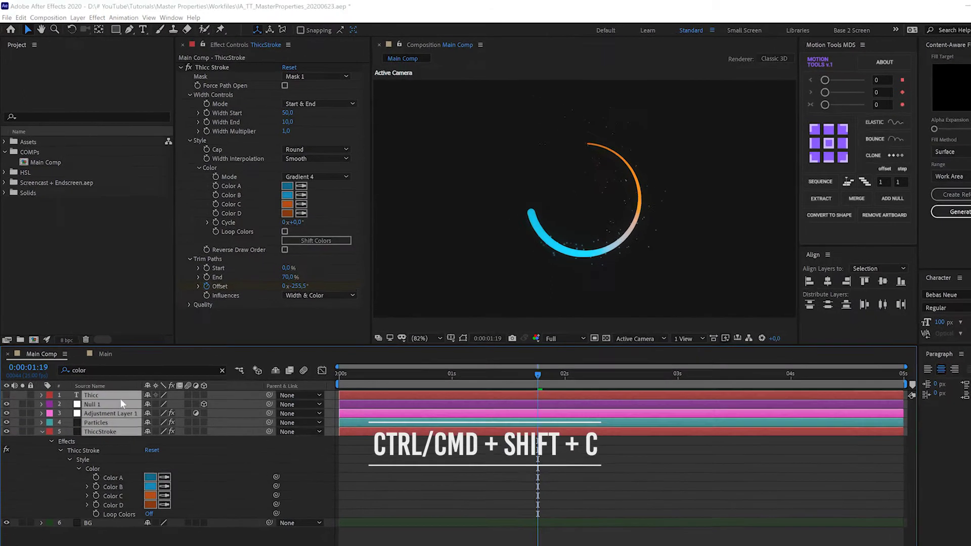
key(ctrl+shift+c)
text(Thi)
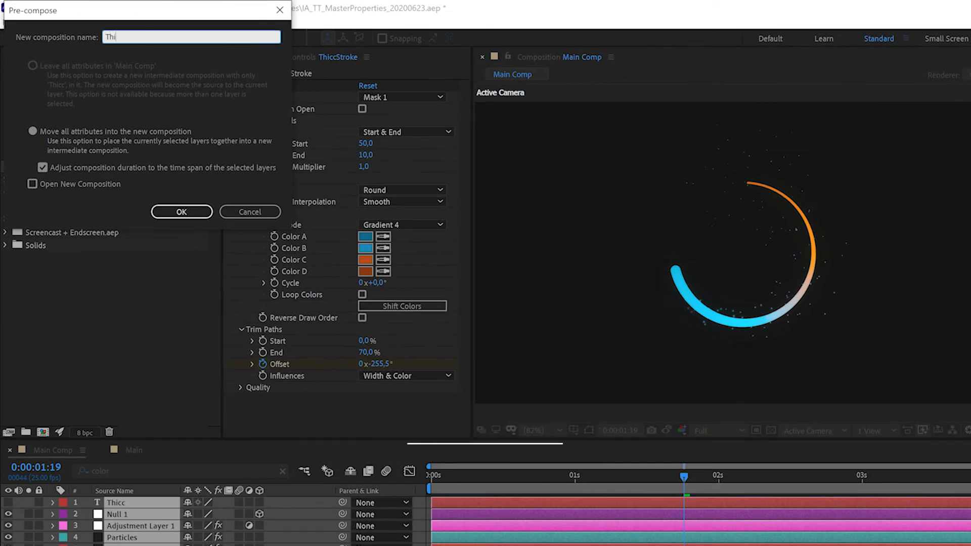
text(cc)
click(32, 183)
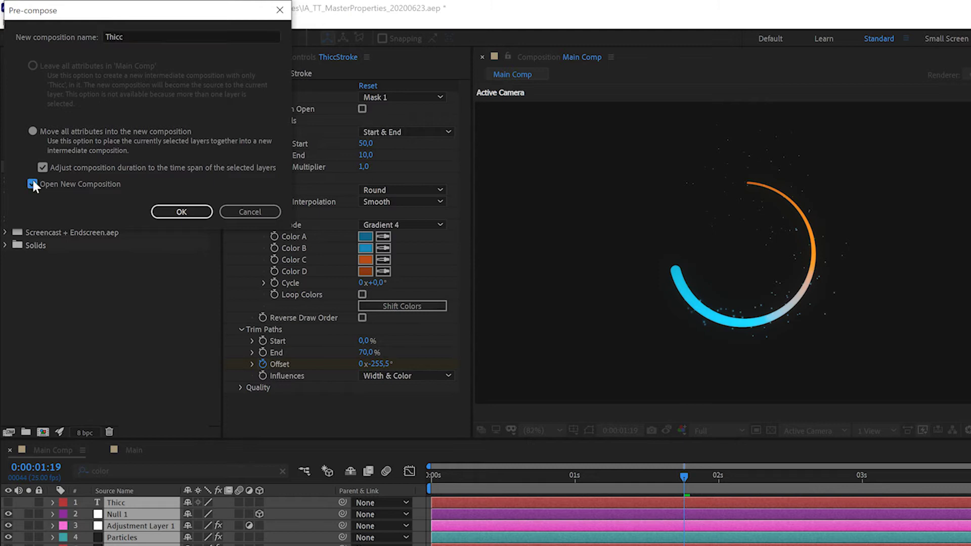
click(182, 211)
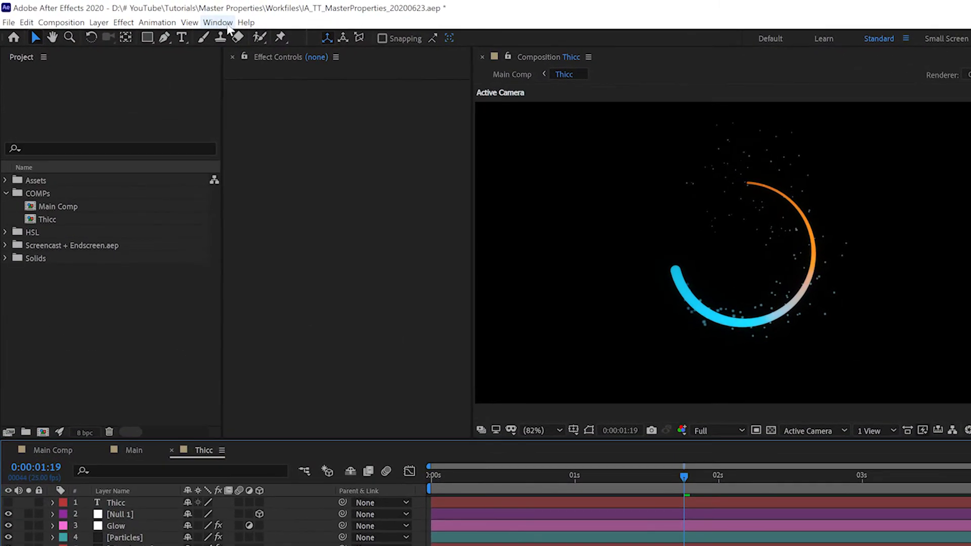
Show the Essential Graphics panel with Effect Controls docked beside it.
click(220, 23)
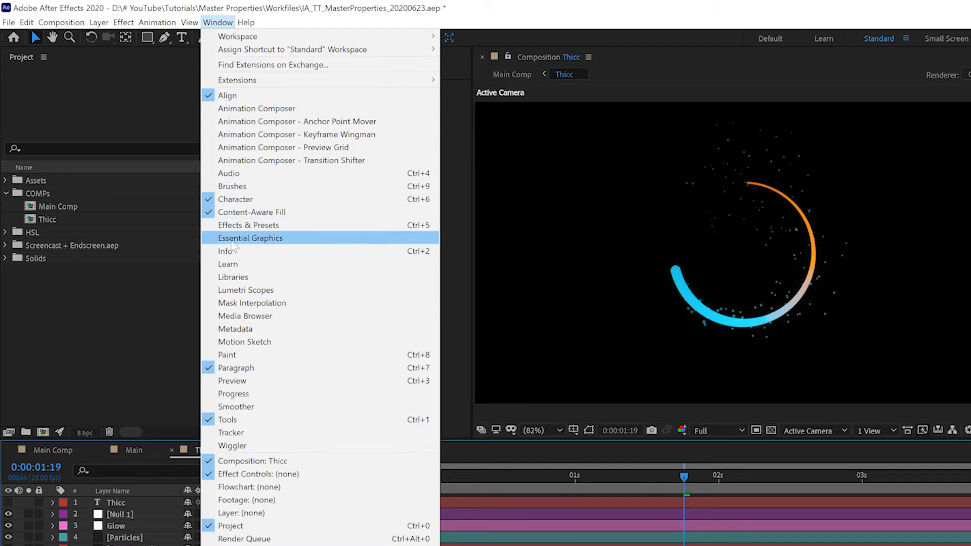
click(264, 239)
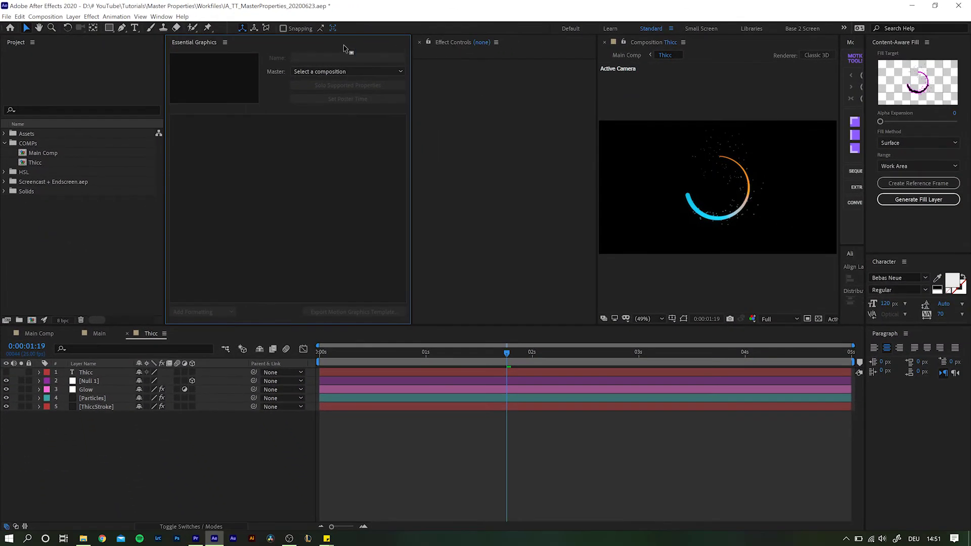
drag(344, 49, 181, 42)
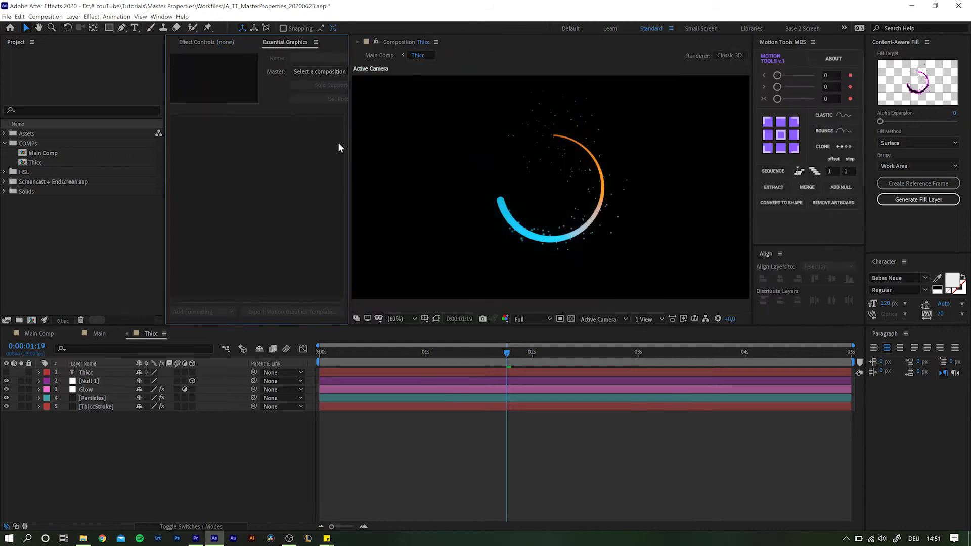
Twirl open ThiccStroke's Effects to reveal the Thicc Stroke effect settings.
click(101, 407)
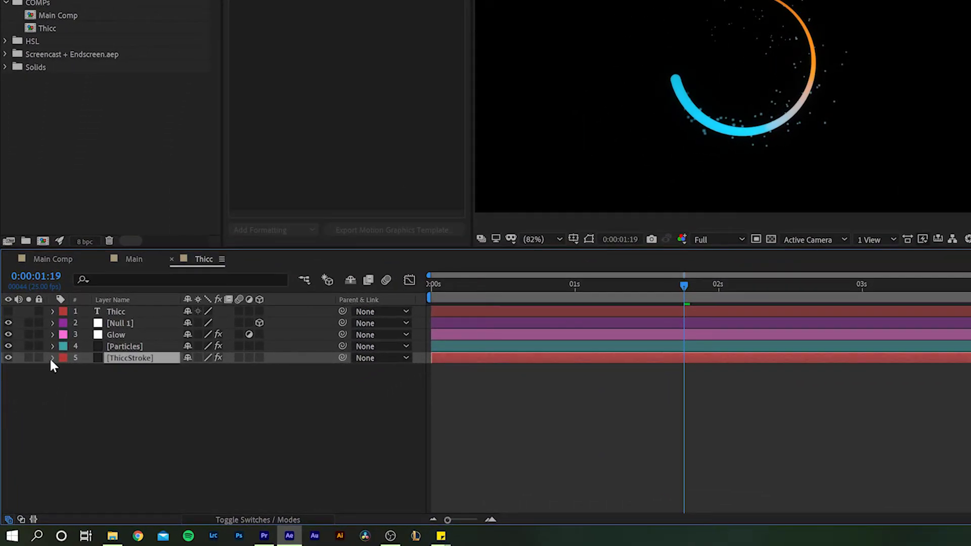
click(39, 406)
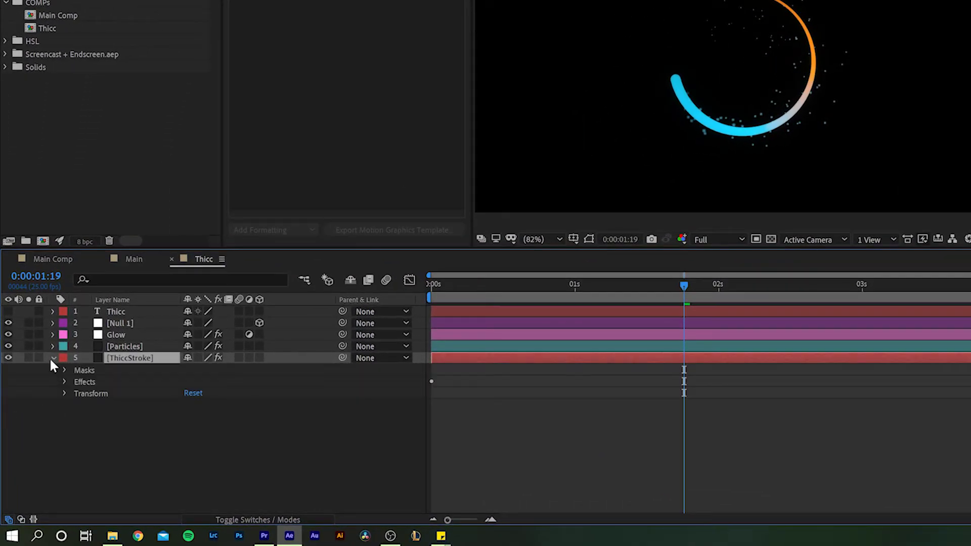
click(65, 382)
click(77, 394)
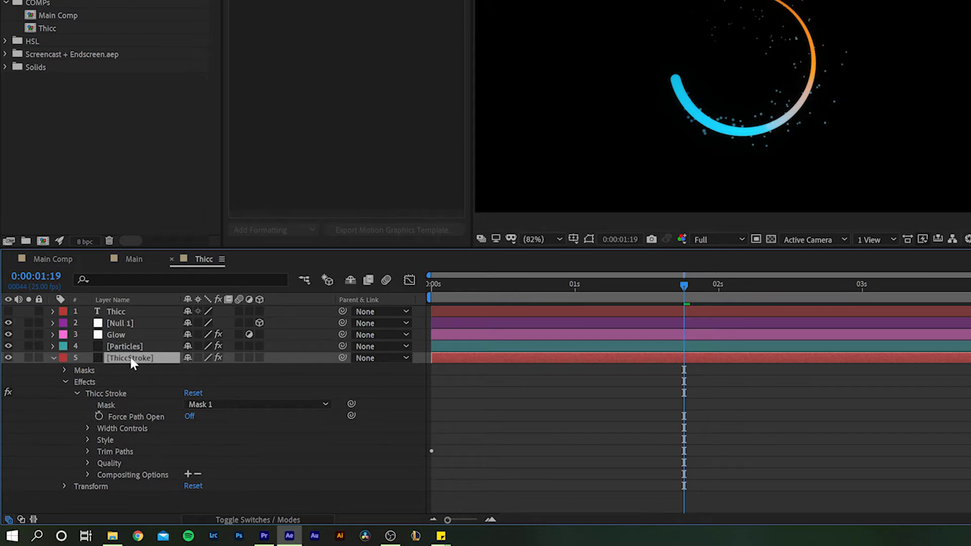
Filter properties by 'color' and add Color A to Essential Graphics, renamed 'Base Color'.
click(118, 280)
text(c)
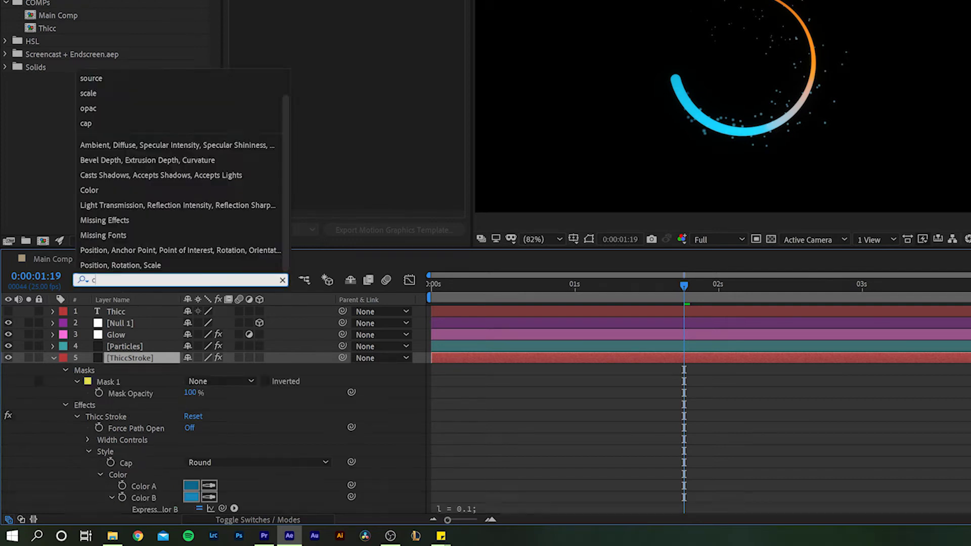
text(olor)
key(Return)
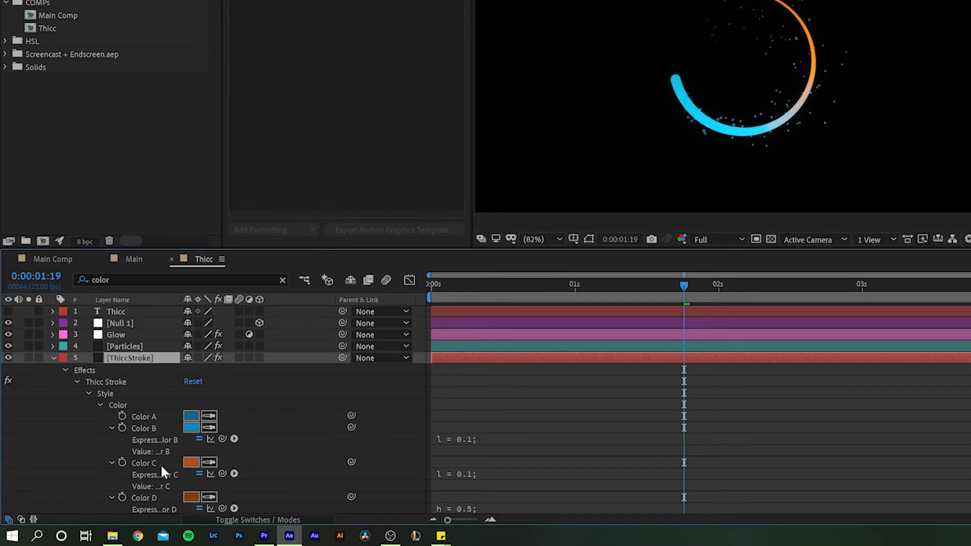
scroll(160, 461, down, 1)
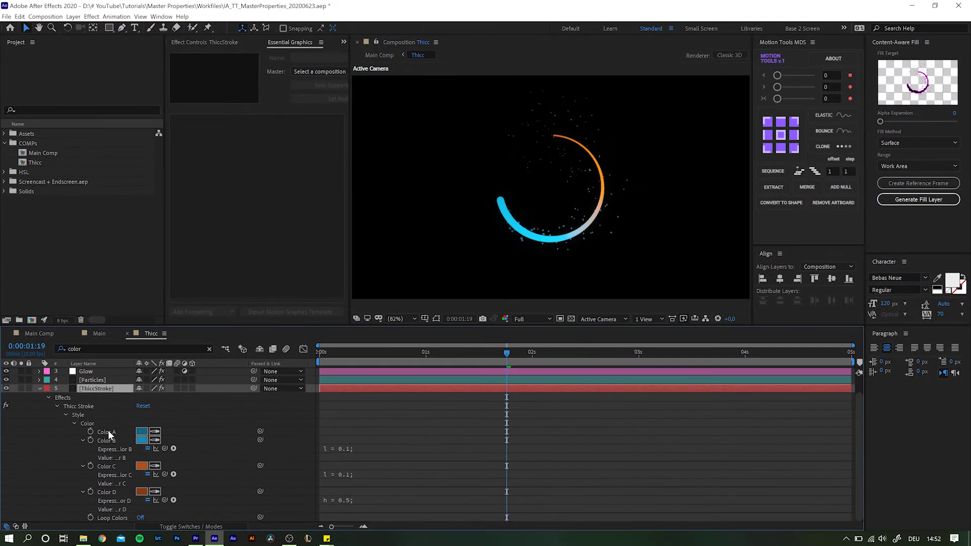
click(108, 432)
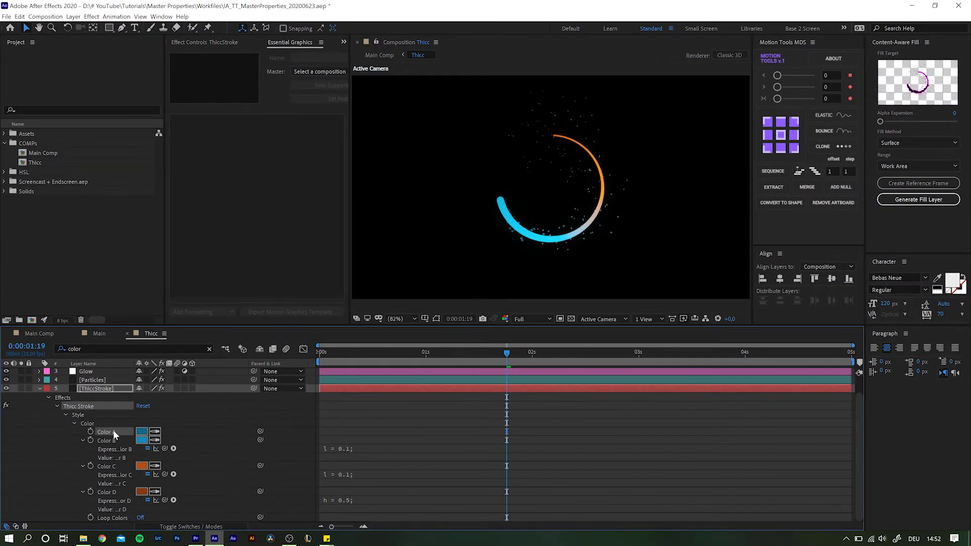
drag(112, 436, 384, 207)
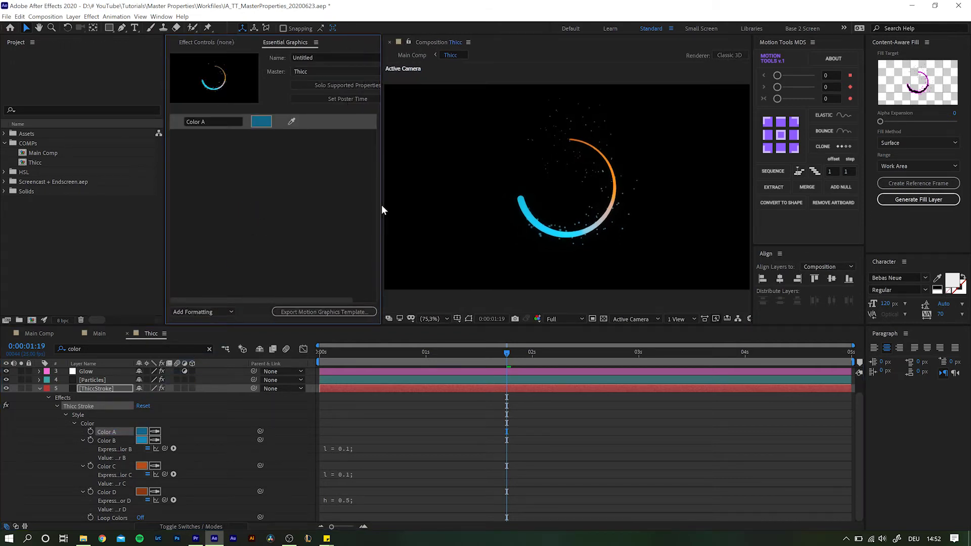
click(211, 122)
text(Base Color)
key(Return)
In Main Comp, change the Thicc layer's Master Properties Base Color to green.
click(46, 335)
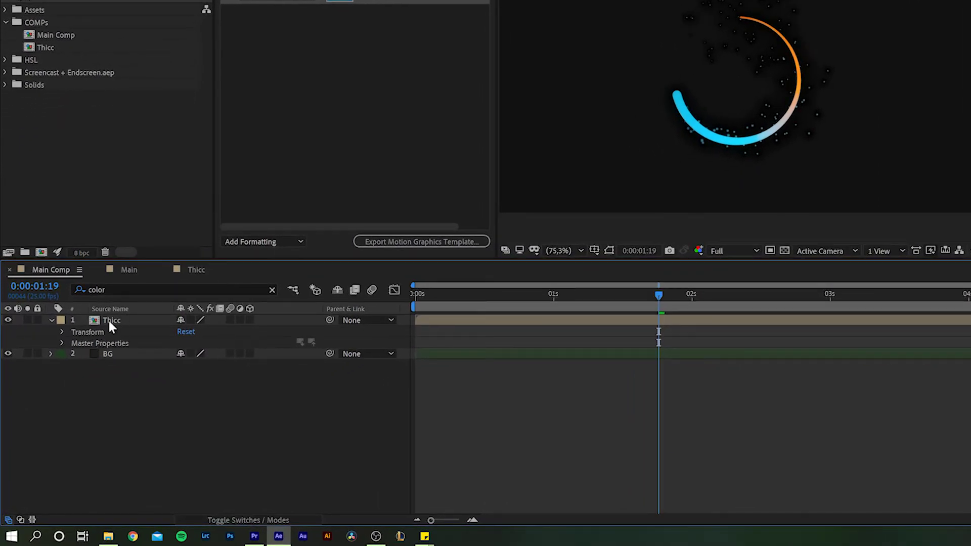
click(110, 323)
click(63, 343)
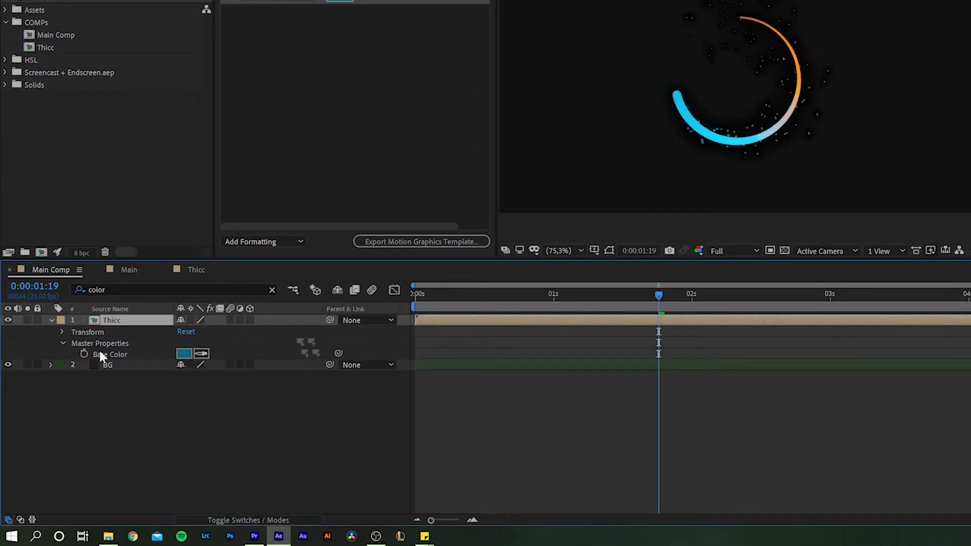
click(185, 353)
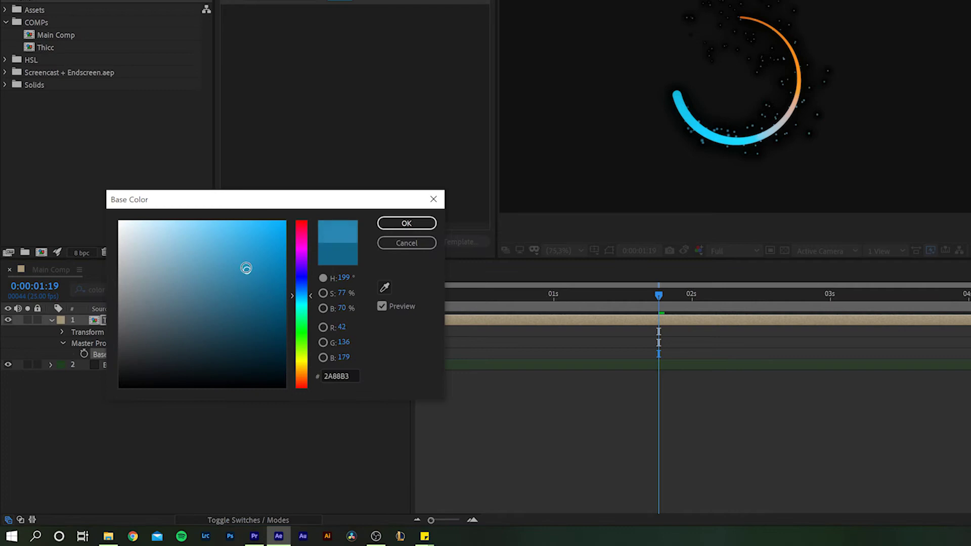
drag(301, 273, 306, 328)
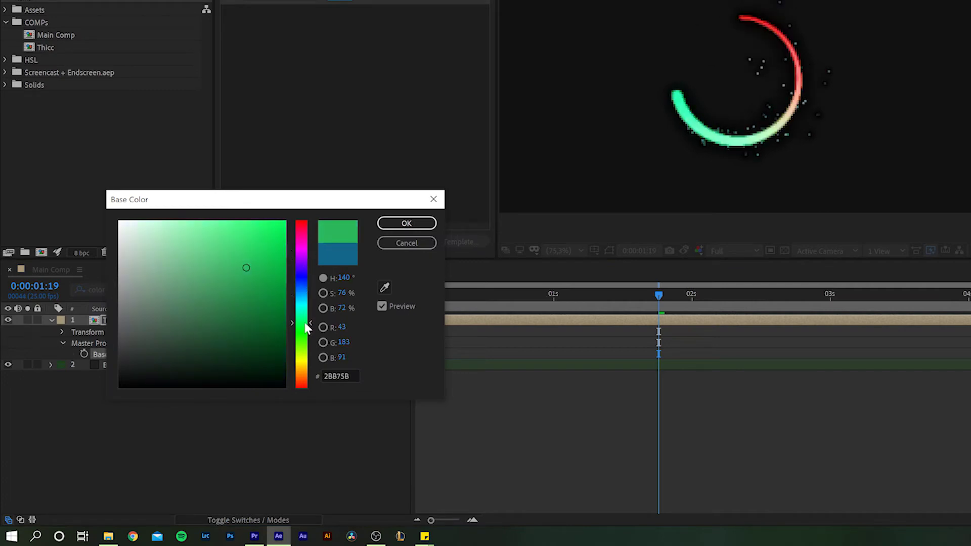
click(407, 223)
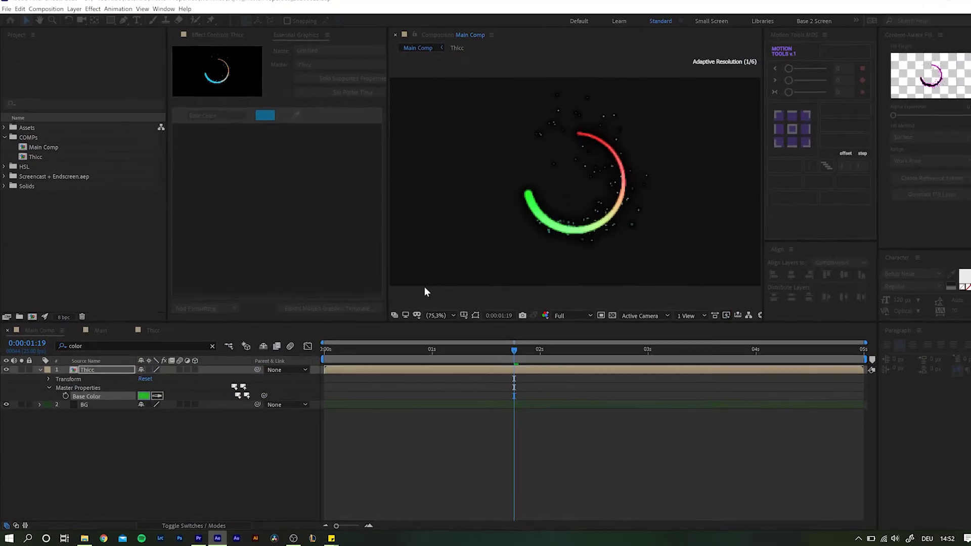
Keyframe Base Color to blue at 0:00:02:05, then undo the keyframes and green change.
click(66, 396)
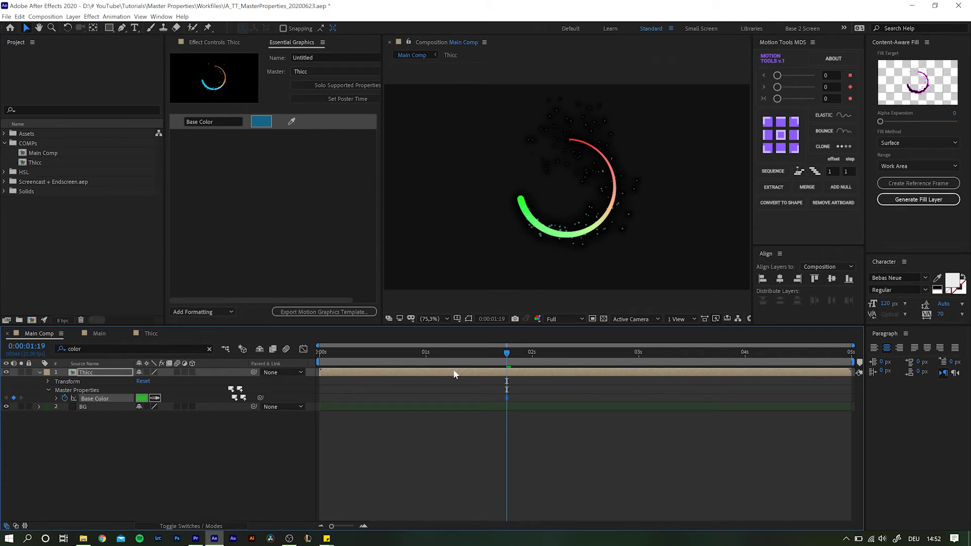
click(552, 354)
click(142, 398)
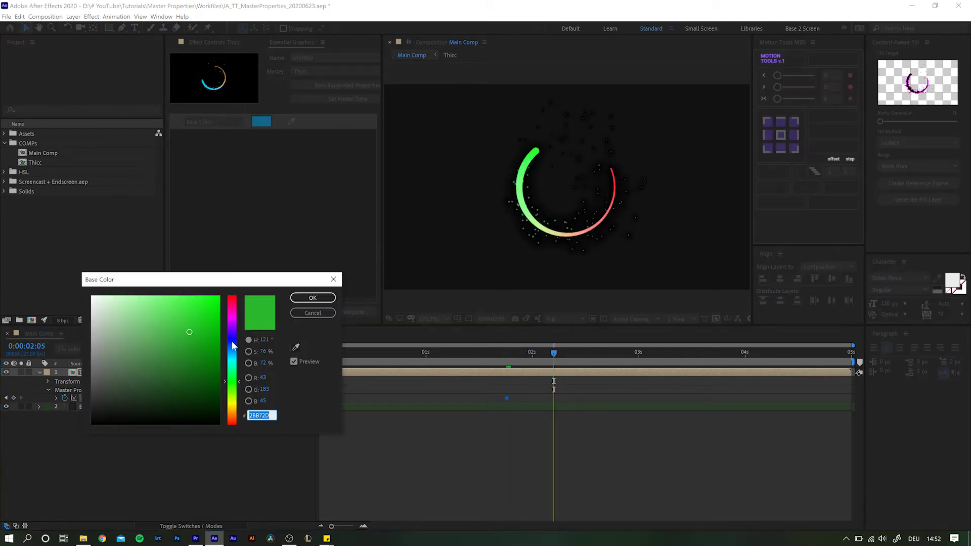
click(232, 346)
click(313, 298)
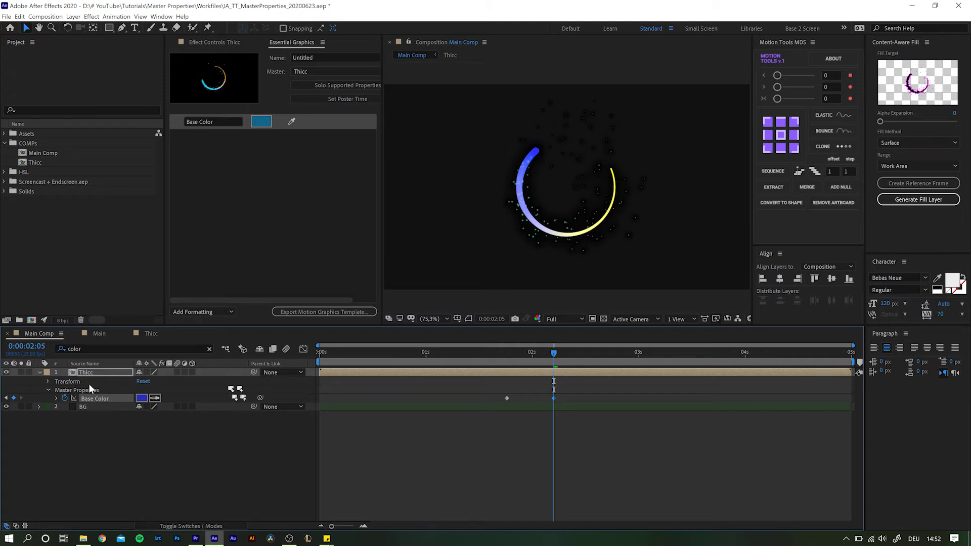
key(ctrl+z)
key(ctrl+z)
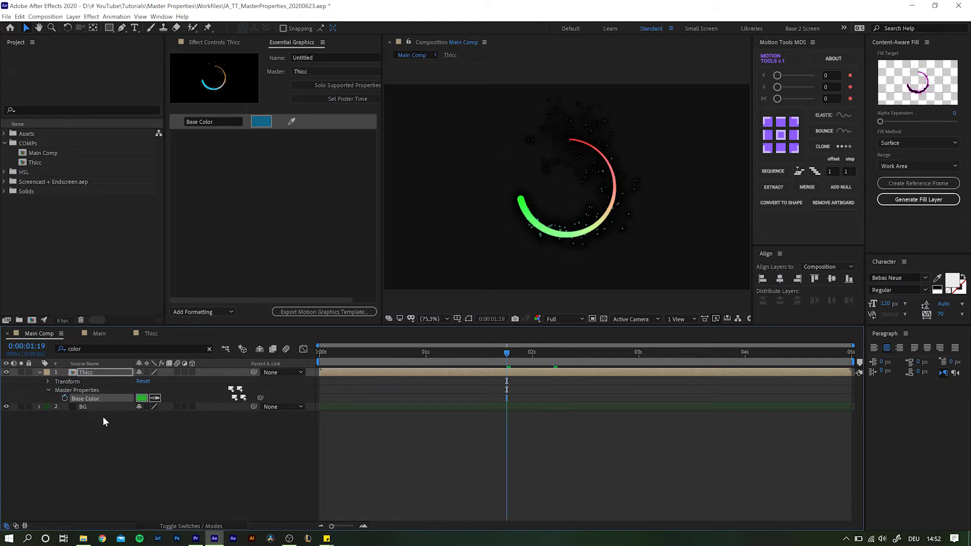
key(ctrl+shift+z)
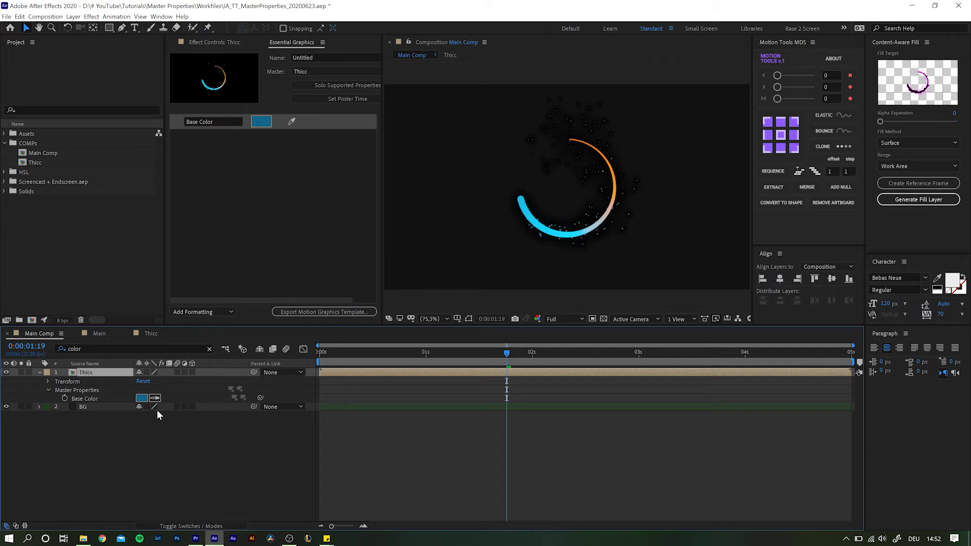
Duplicate the Thicc layer and place the two rings on the left and right of the frame.
key(ctrl+d)
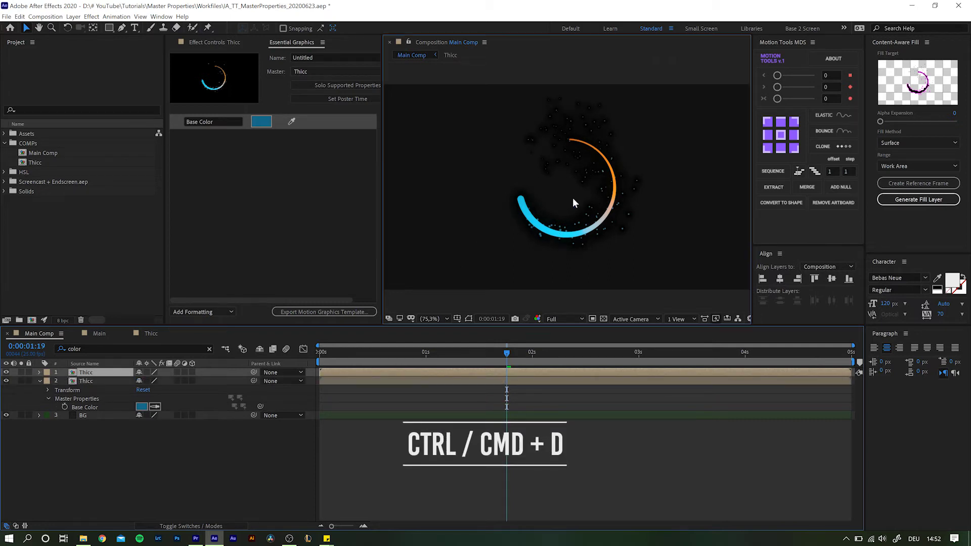
drag(572, 199, 445, 200)
click(610, 195)
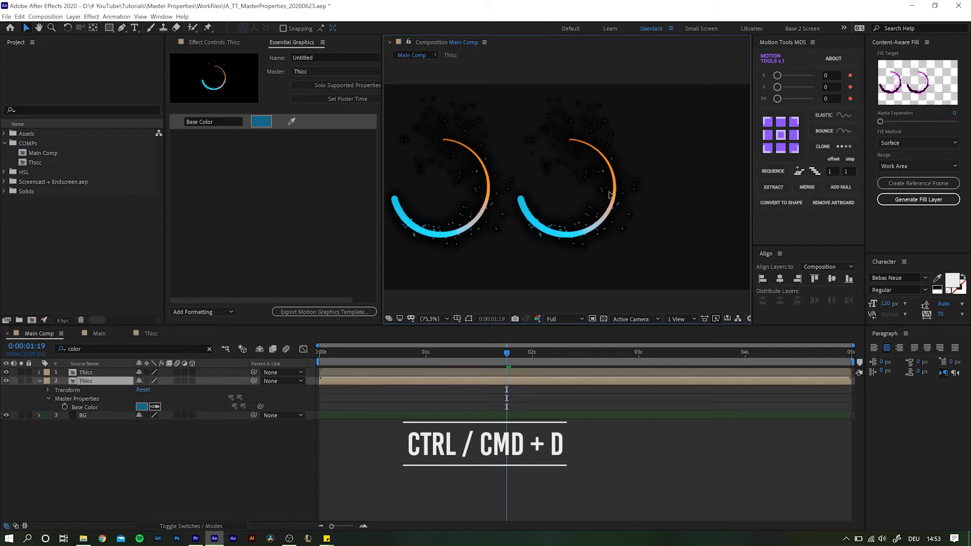
drag(611, 195, 688, 198)
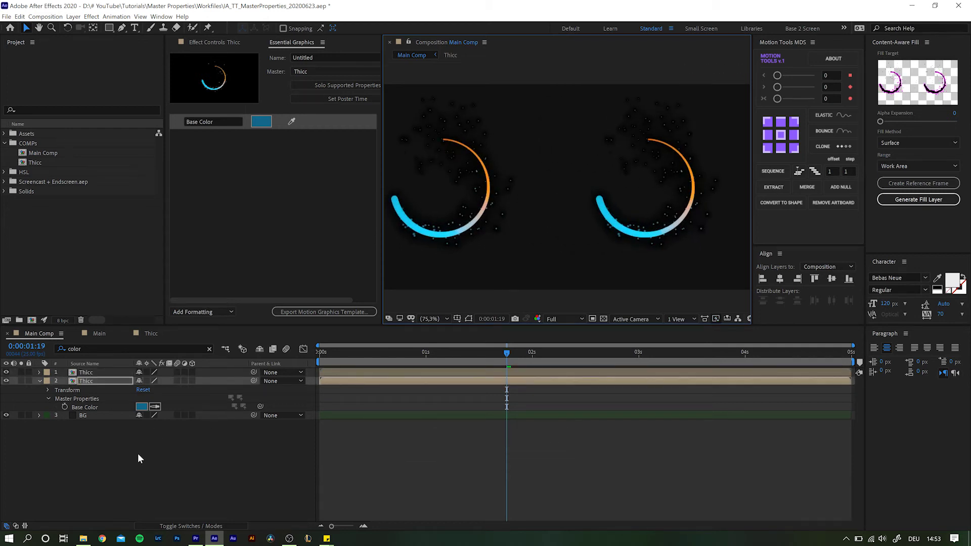
click(485, 264)
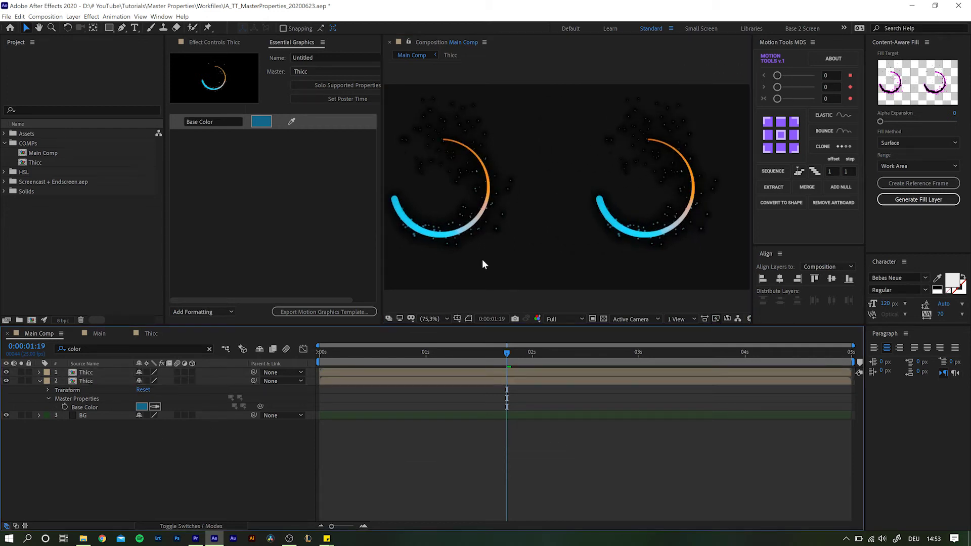
click(673, 200)
Inside the Thicc comp, change ThiccStroke's Color A to yellow-green 7BB02C.
double_click(94, 383)
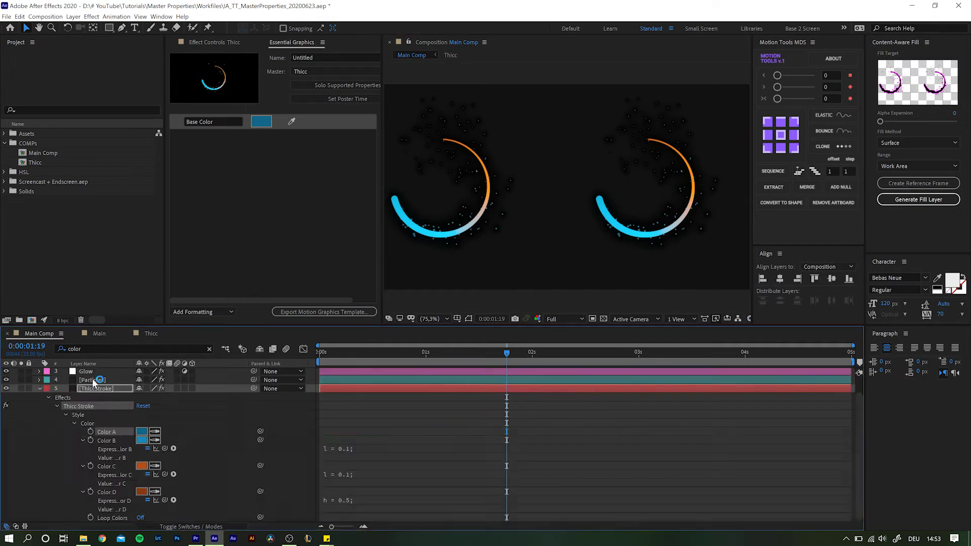
click(142, 432)
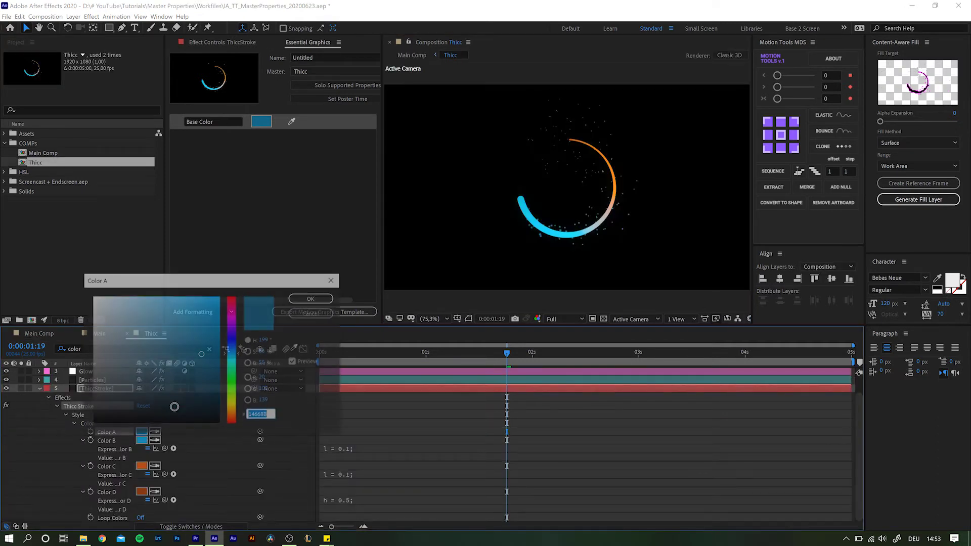
click(230, 399)
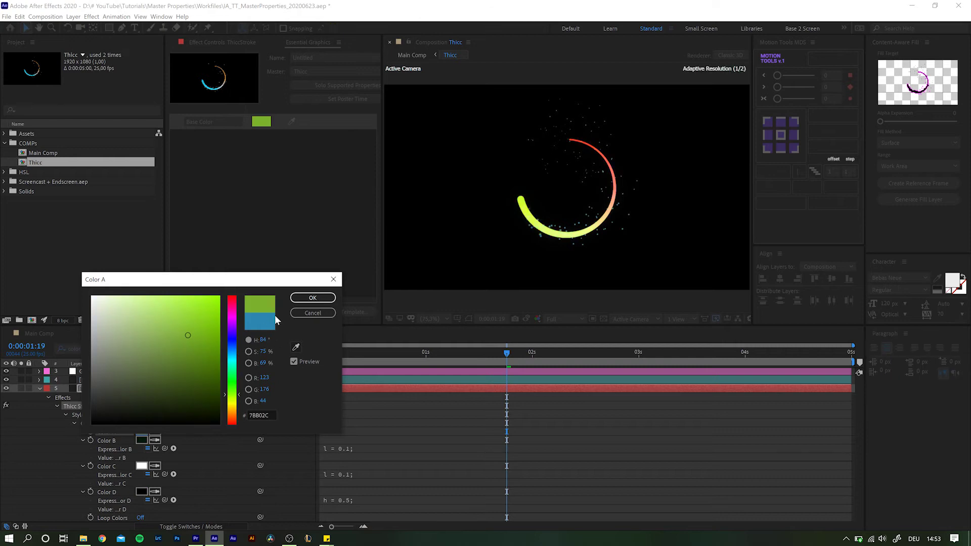
click(313, 297)
click(51, 334)
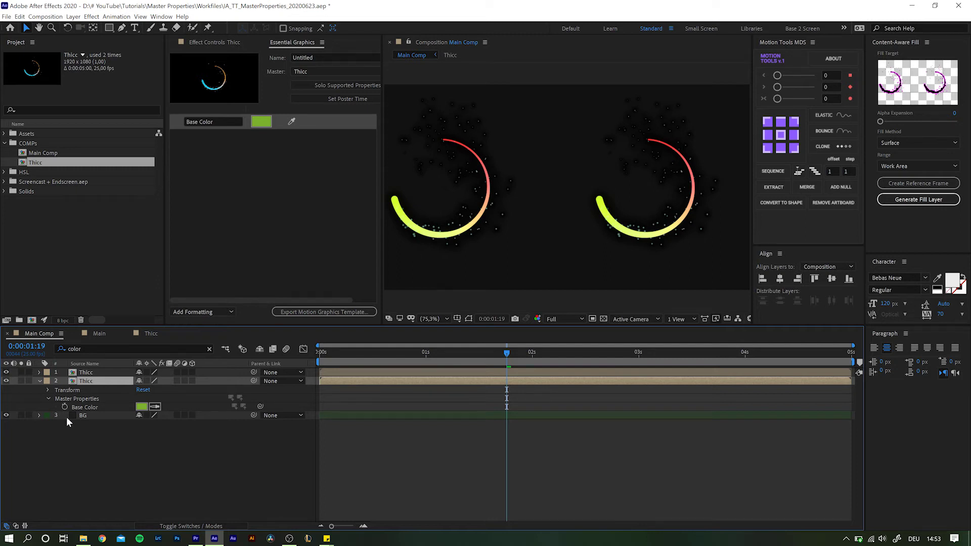
Duplicate the Thicc comp in the Project panel, then discard the Thicc 2 copy.
click(38, 166)
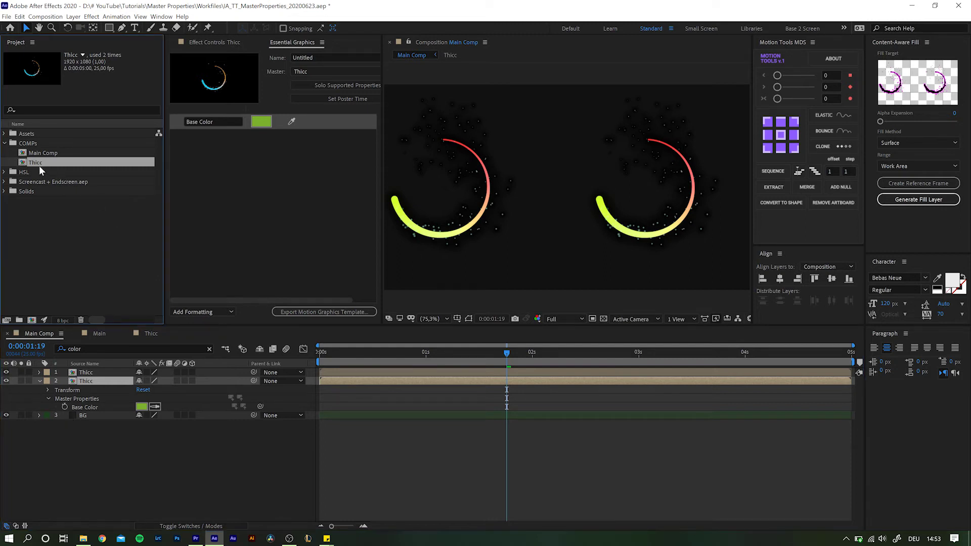
key(ctrl+d)
key(ctrl+d)
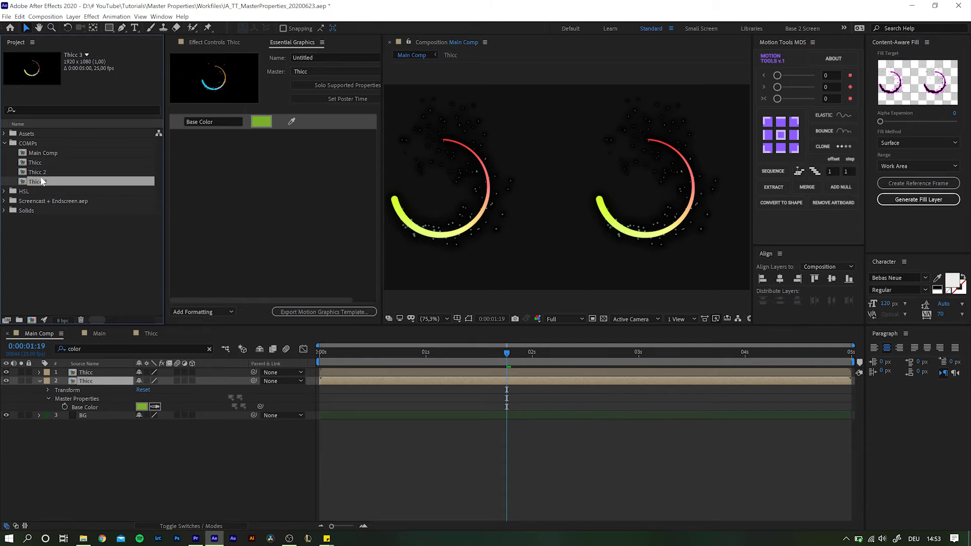
click(43, 174)
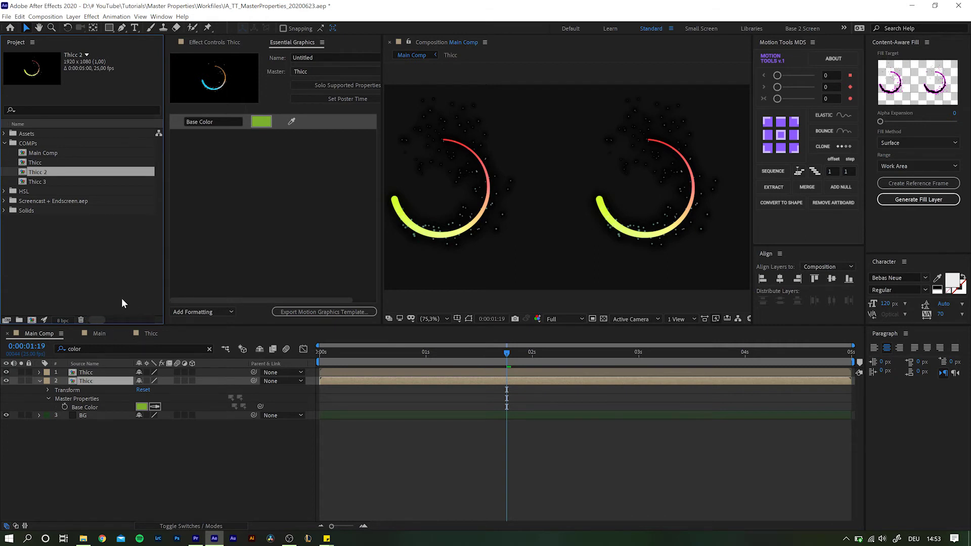
key(Delete)
key(Delete)
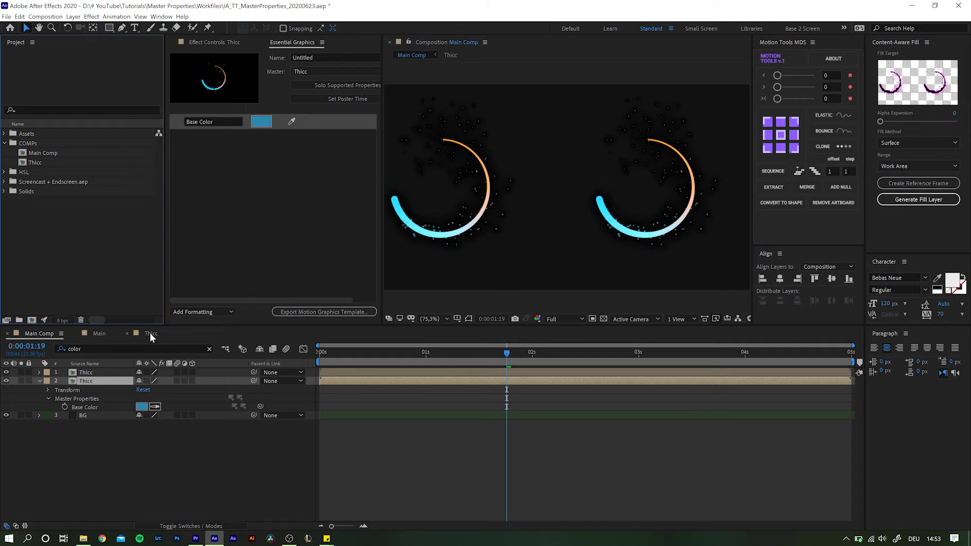
Set the first Thicc layer's Master Properties Base Color to magenta 851294.
click(130, 456)
click(85, 373)
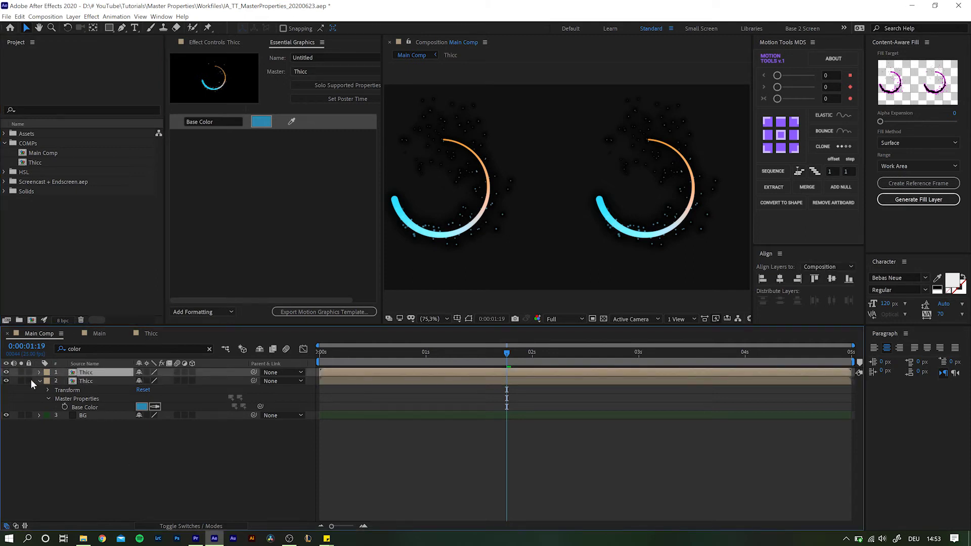
click(40, 373)
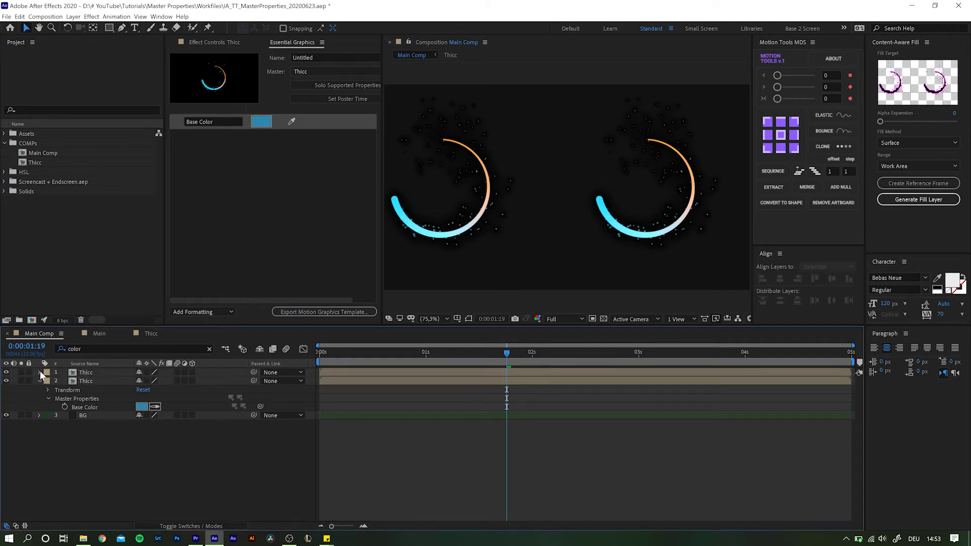
click(49, 390)
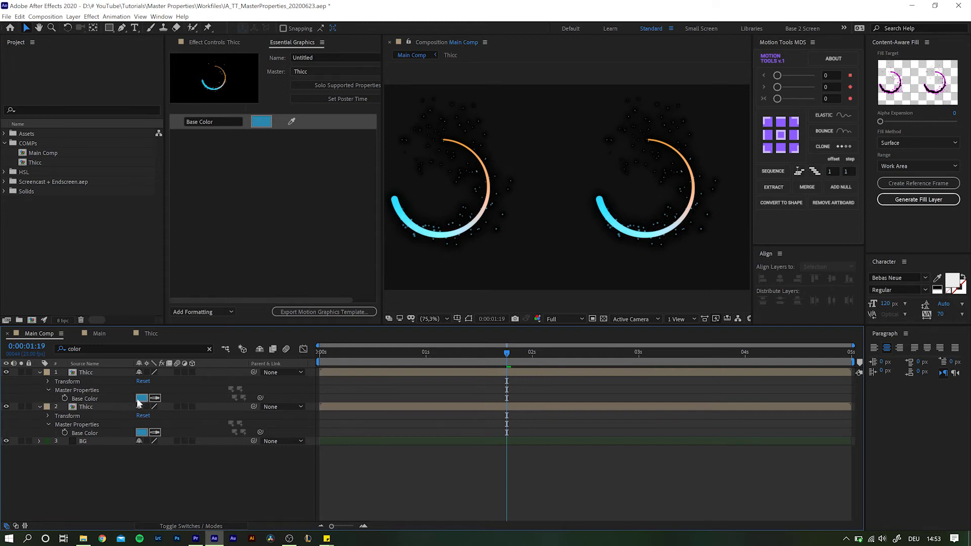
click(141, 398)
click(205, 349)
drag(232, 353, 234, 323)
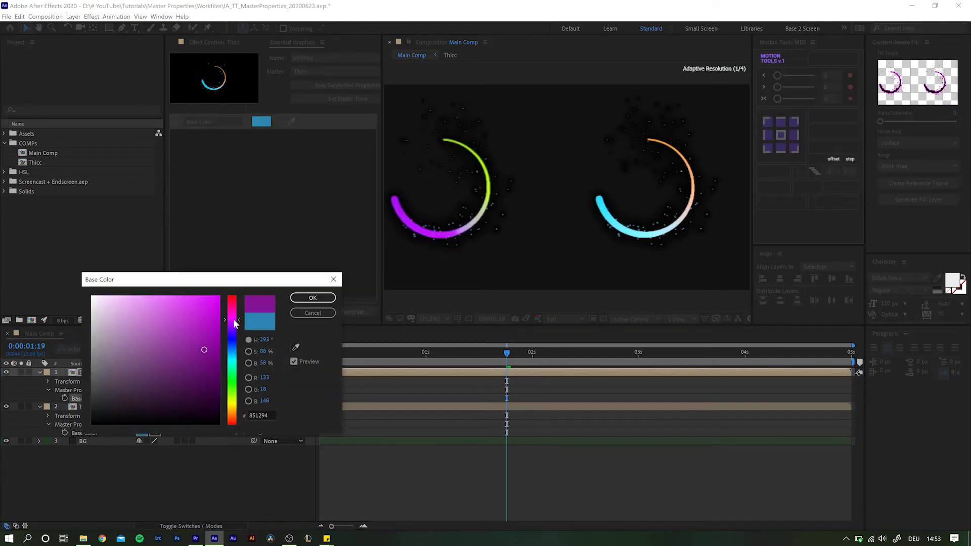
click(313, 297)
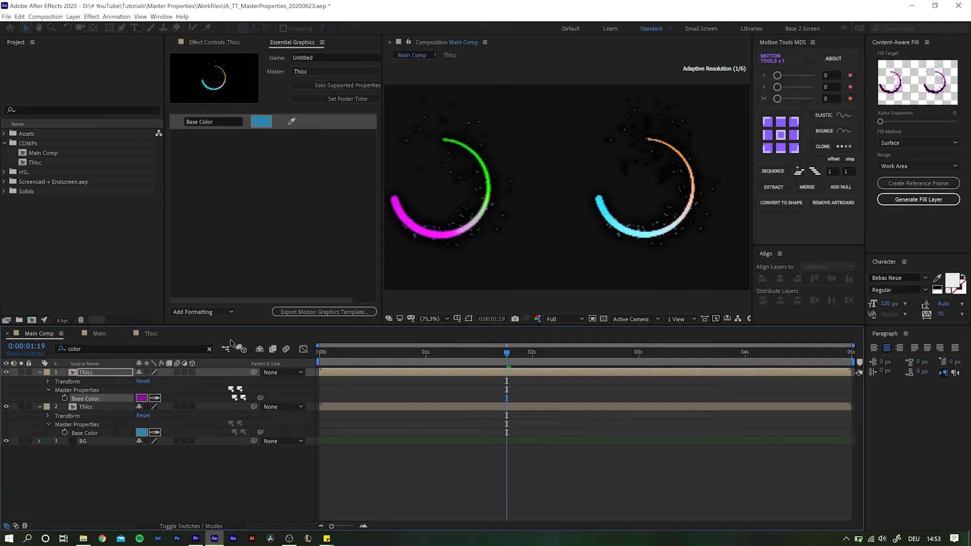
In the Thicc comp, make the THICC text visible and add its Source Text to Essential Graphics.
click(147, 333)
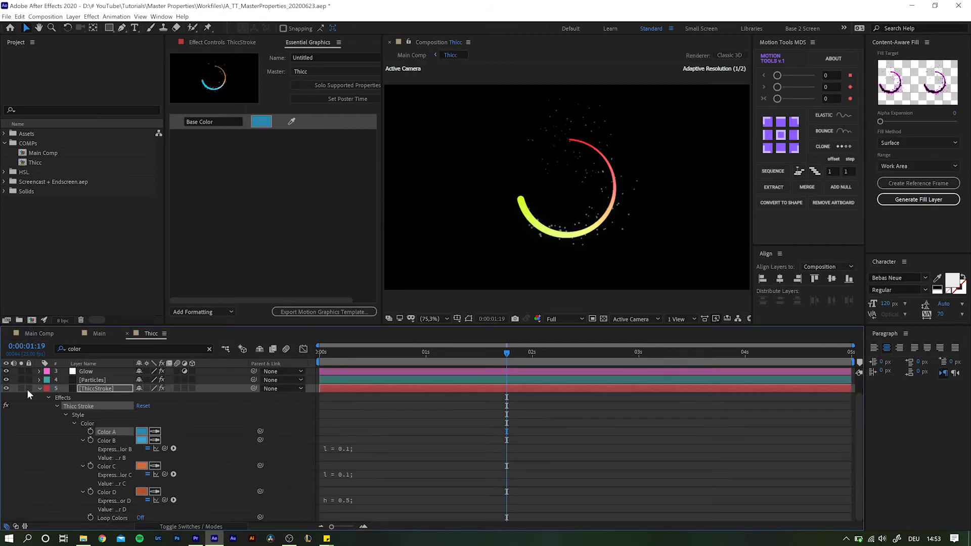
scroll(94, 380, up, 2)
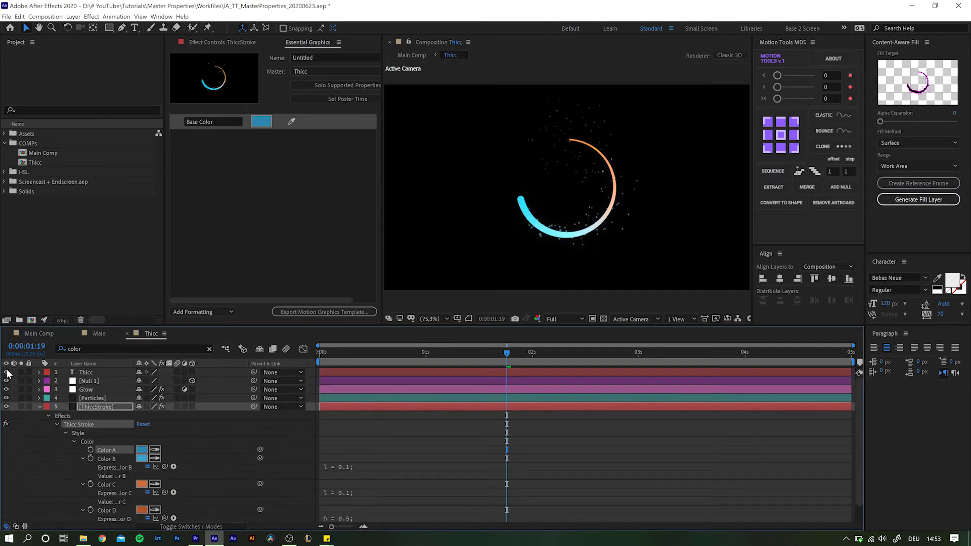
click(6, 372)
click(87, 373)
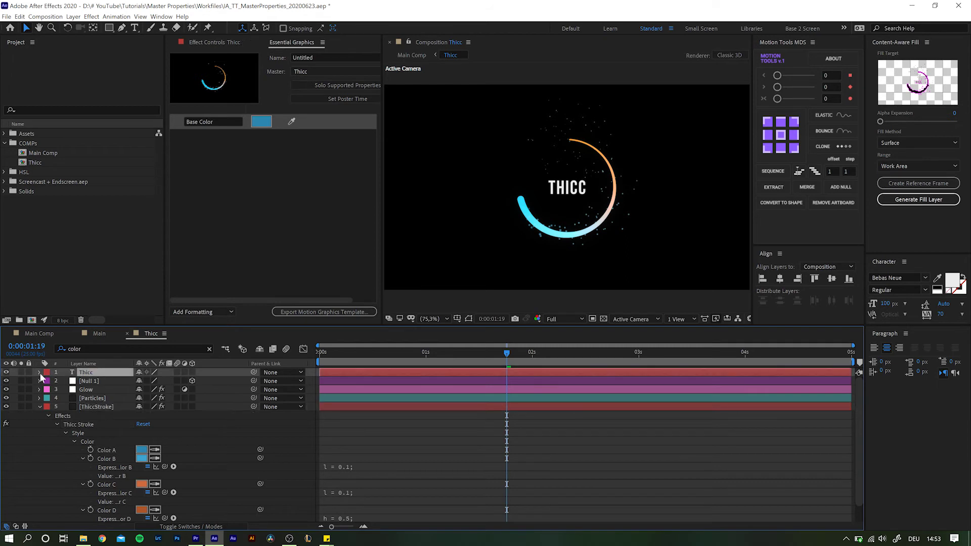
click(39, 372)
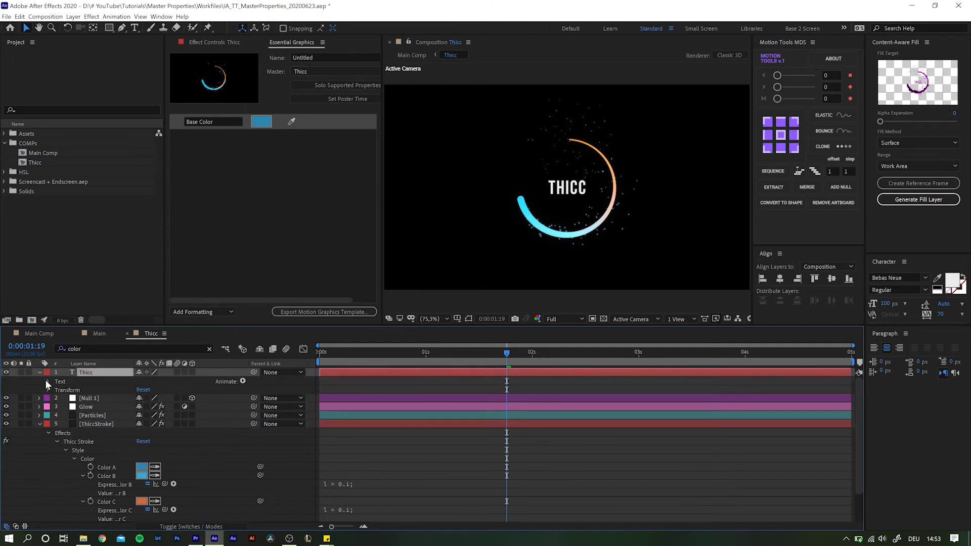
click(48, 381)
drag(86, 390, 218, 156)
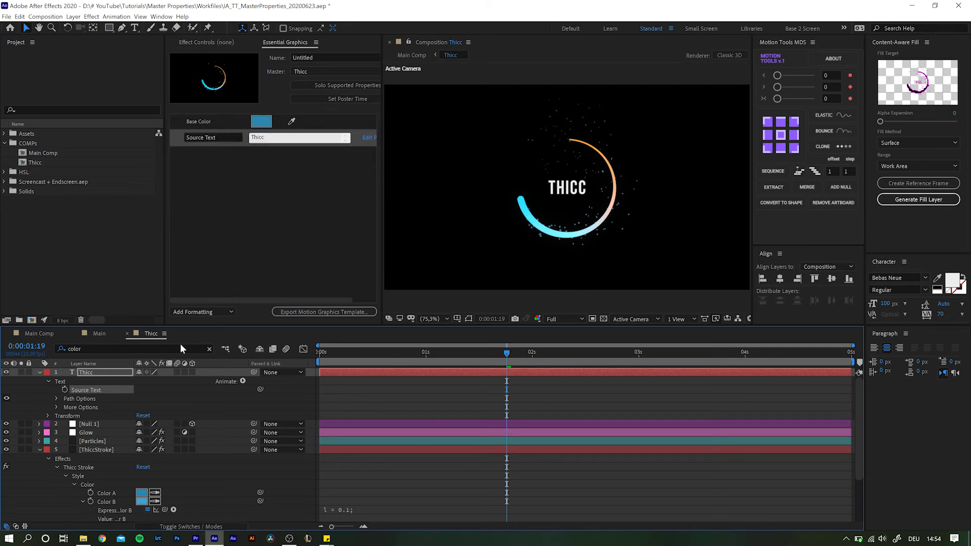
Add the text layer's Rotation to the Essential Graphics Master Properties too.
click(89, 373)
key(r)
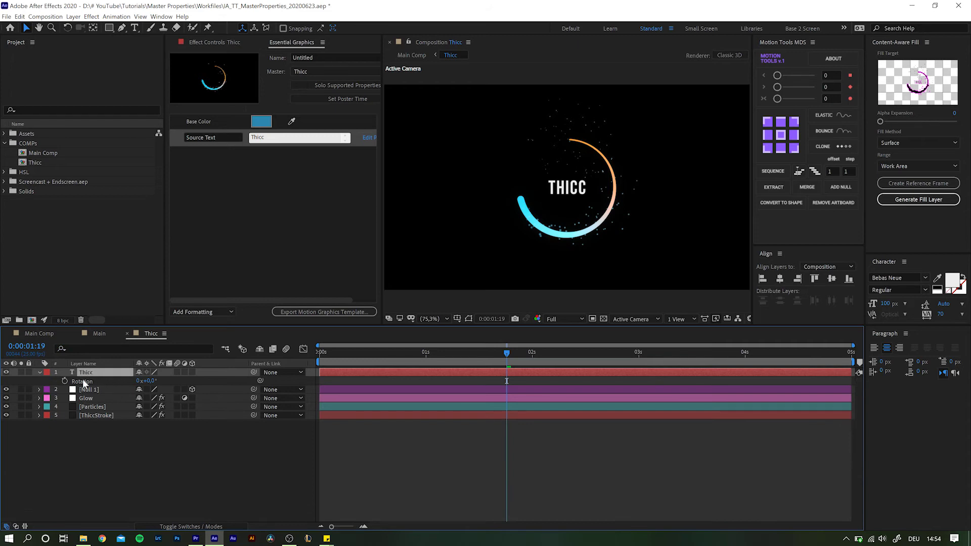
drag(83, 381, 202, 269)
click(46, 333)
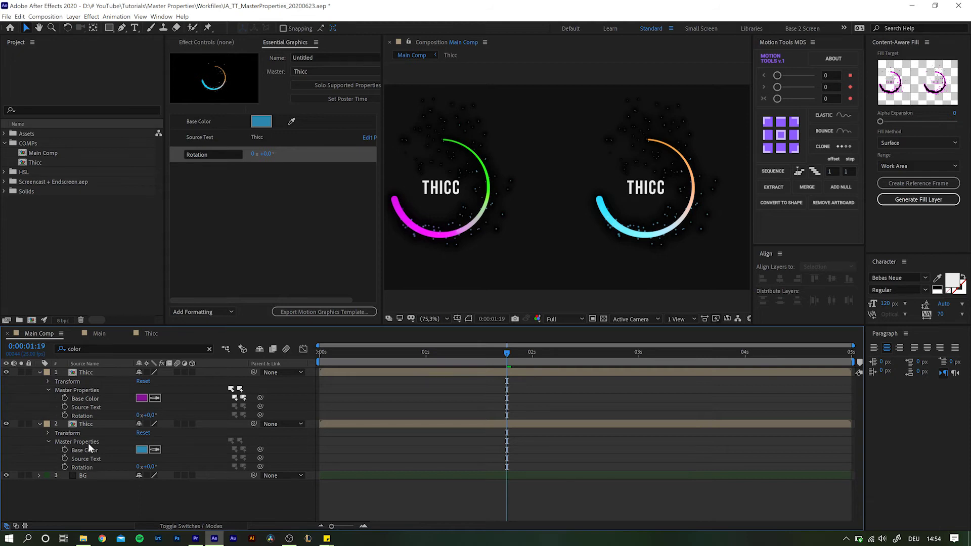
Give the second Thicc layer's Source Text the expression "so nice!".
click(90, 426)
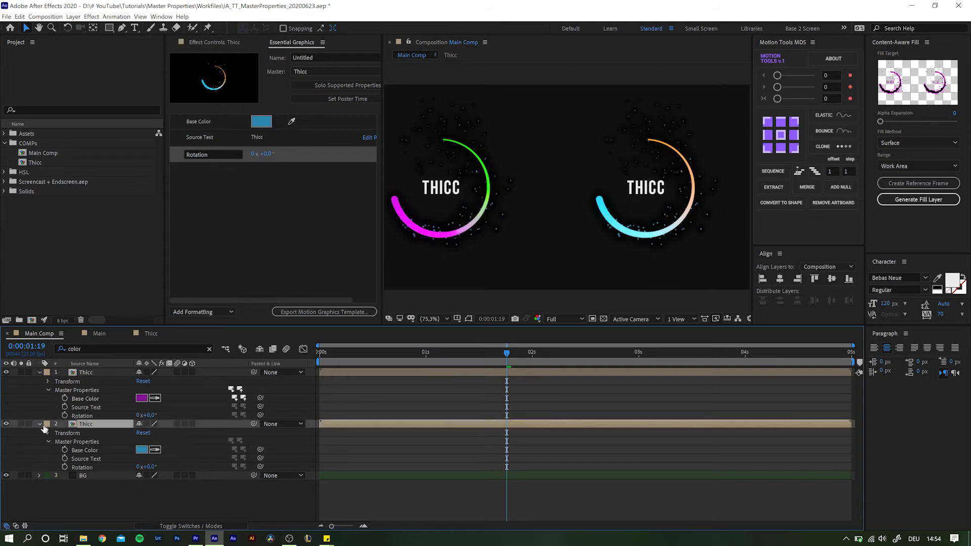
alt+click(62, 459)
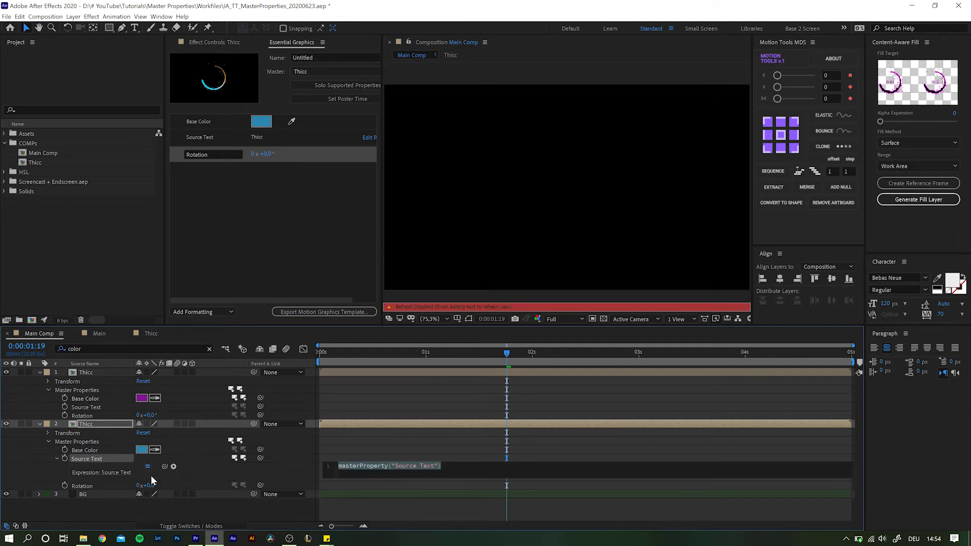
text(")
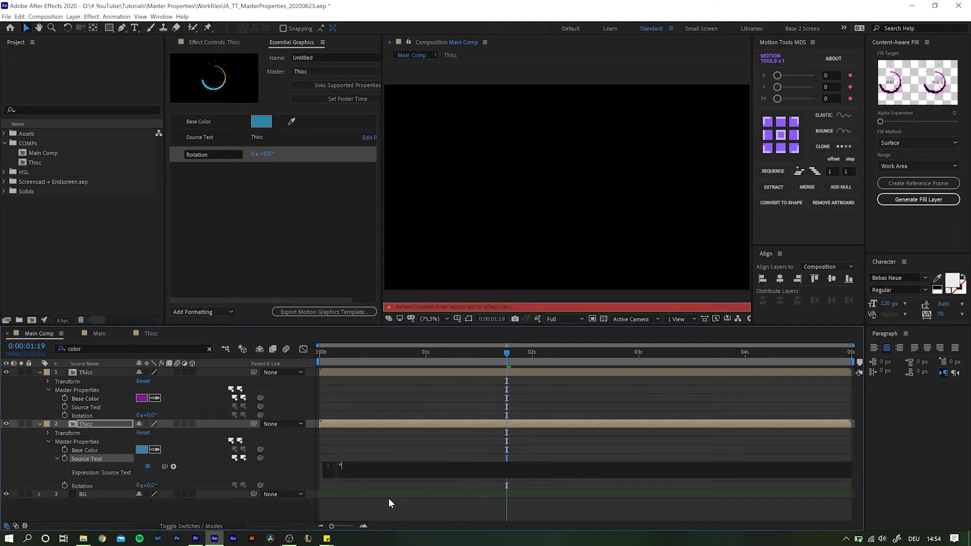
text(so nice!")
key(KP_Enter)
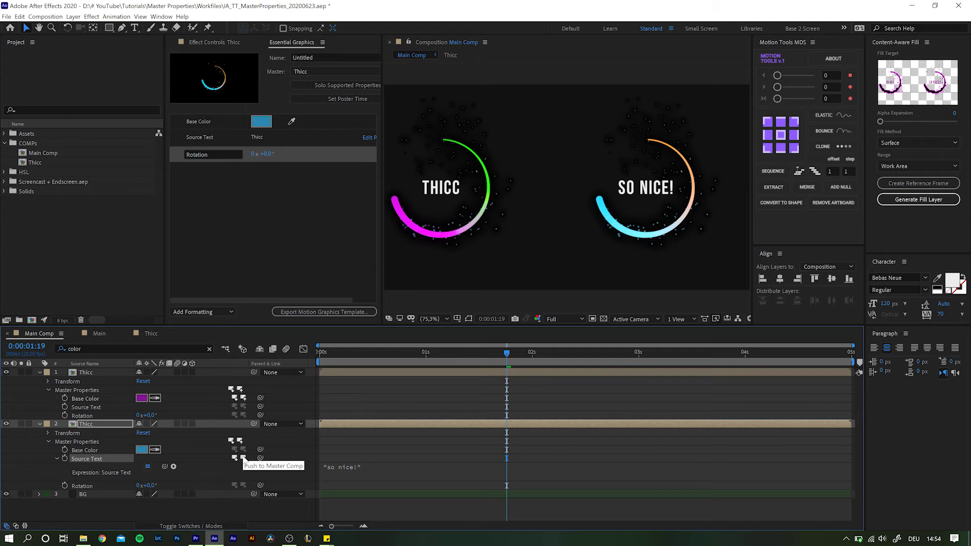
Push layer 2's text to the master, undo it, then Pull from Master Comp on layer 2.
click(244, 458)
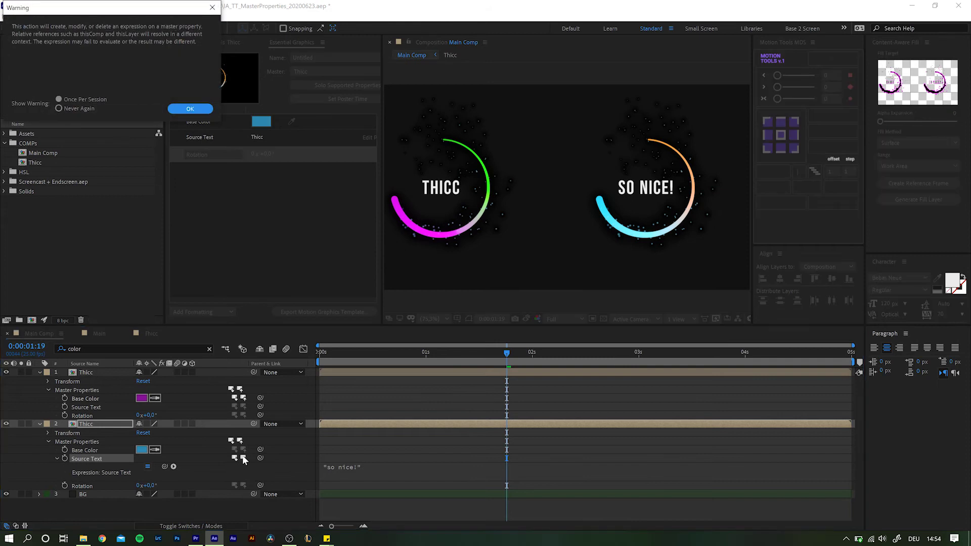
click(191, 109)
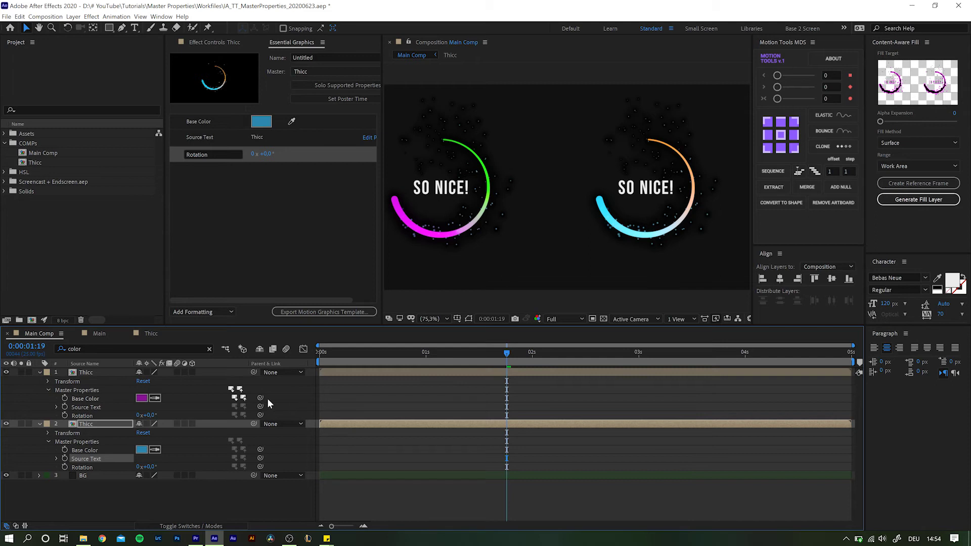
key(ctrl+z)
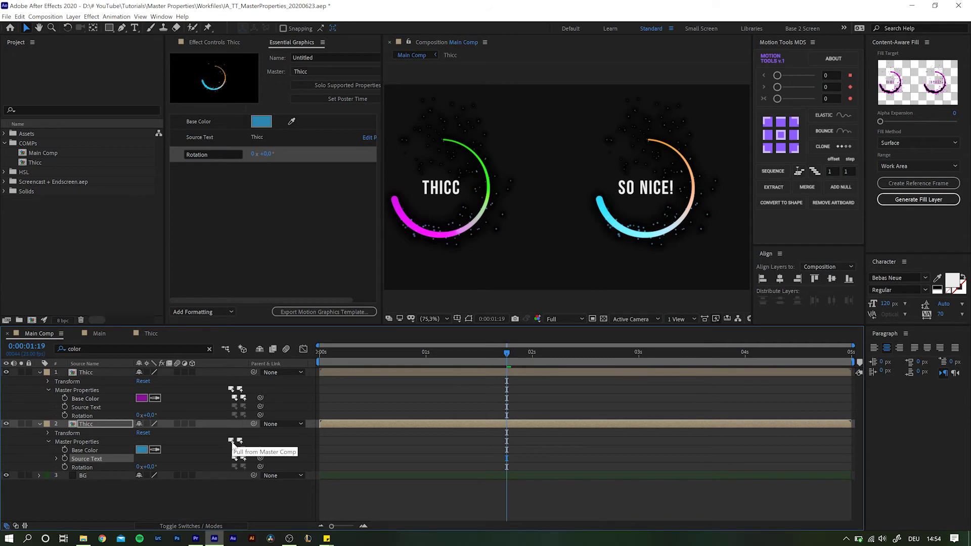
click(232, 442)
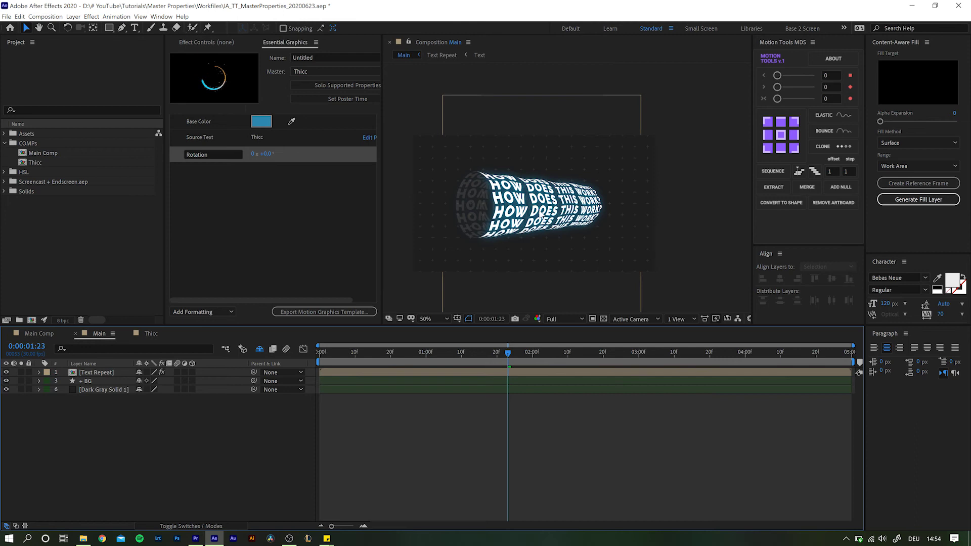
Fit the viewer, then drill through Text Repeat into the Text comp and select the 'How does this work?' layer.
click(431, 317)
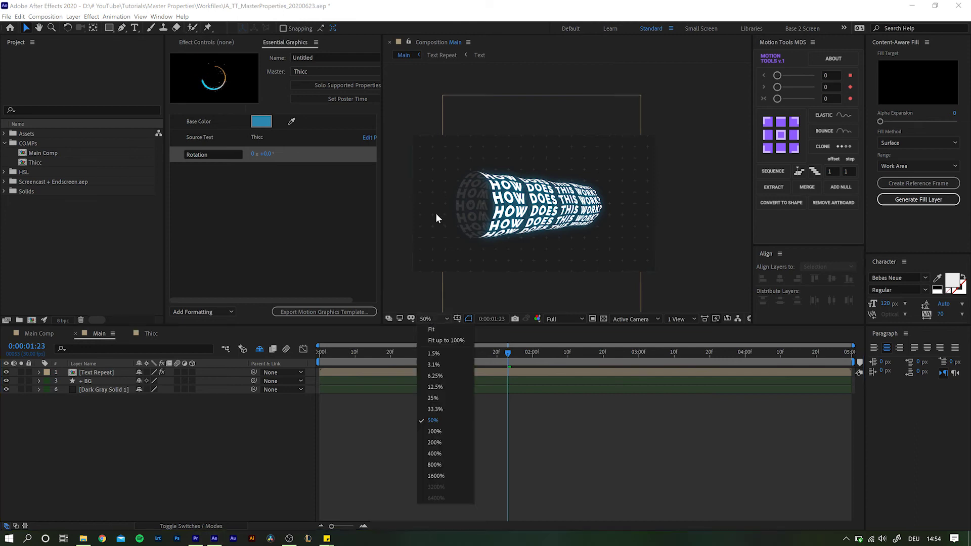
click(439, 329)
click(96, 373)
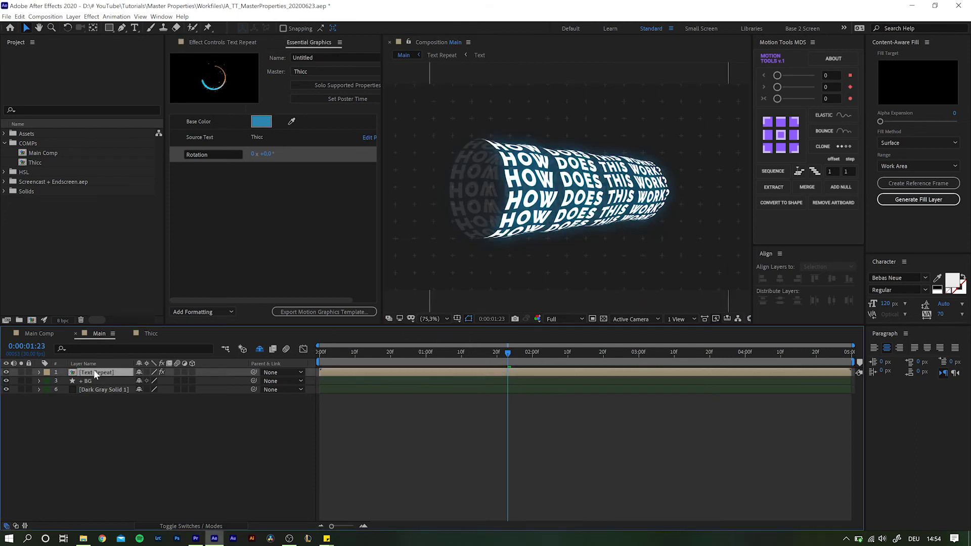
double_click(95, 373)
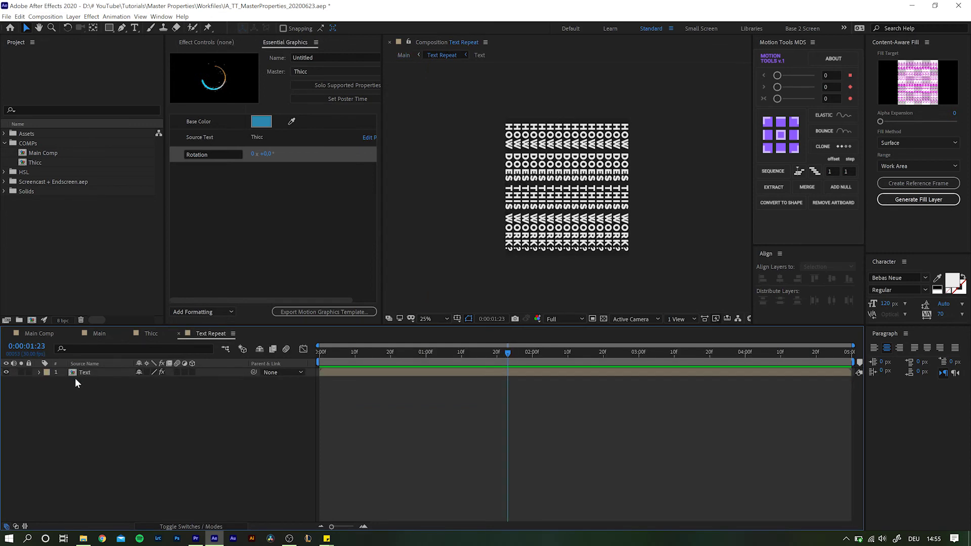
click(85, 375)
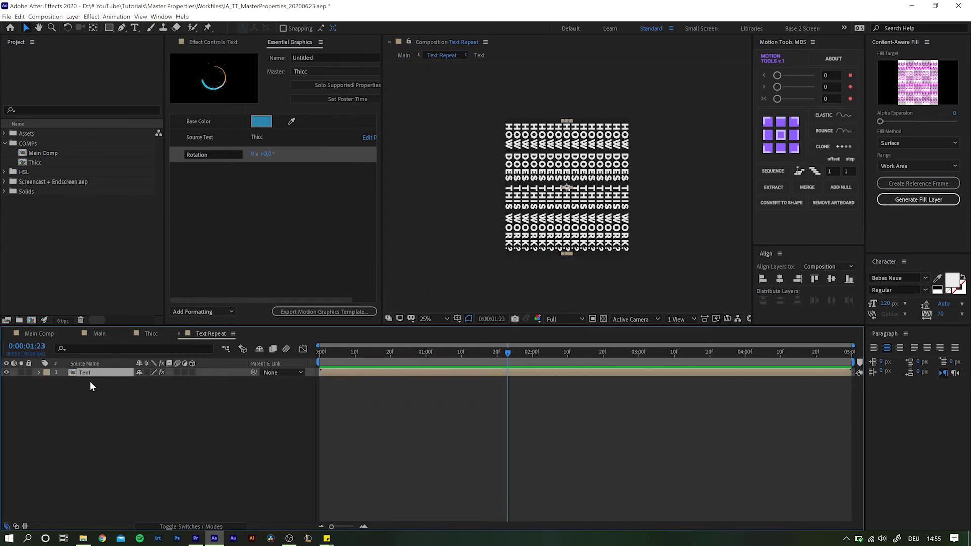
double_click(86, 373)
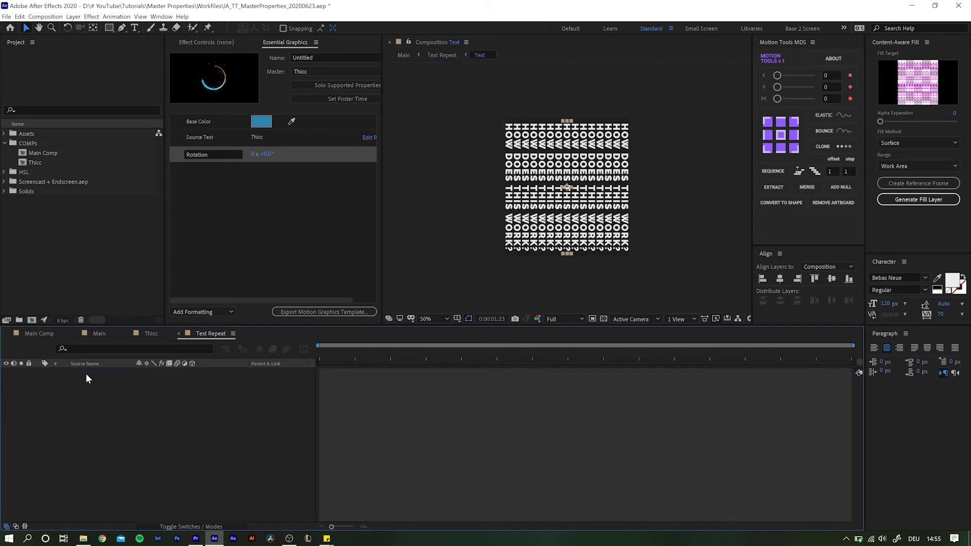
click(102, 373)
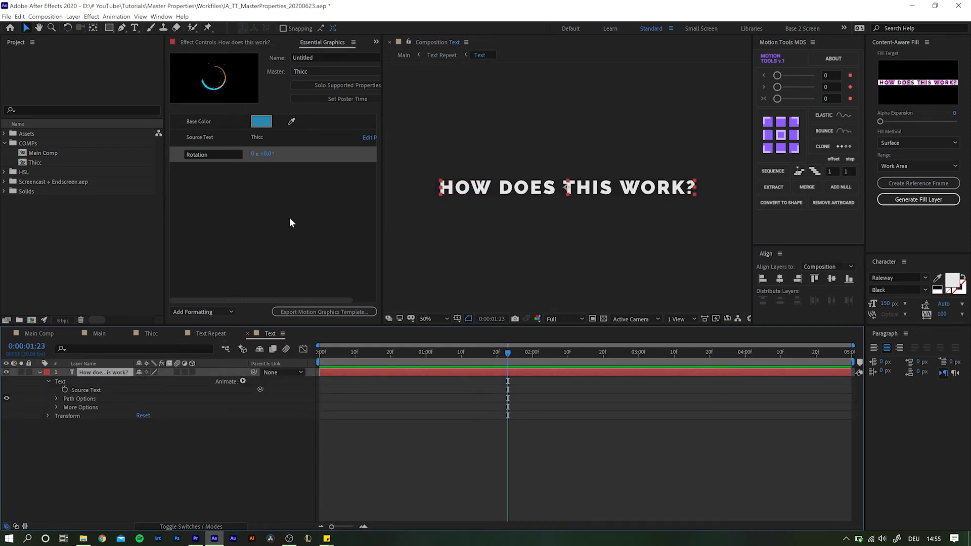
Close the Thicc master and add the text layer's Source Text to Essential Graphics.
click(324, 71)
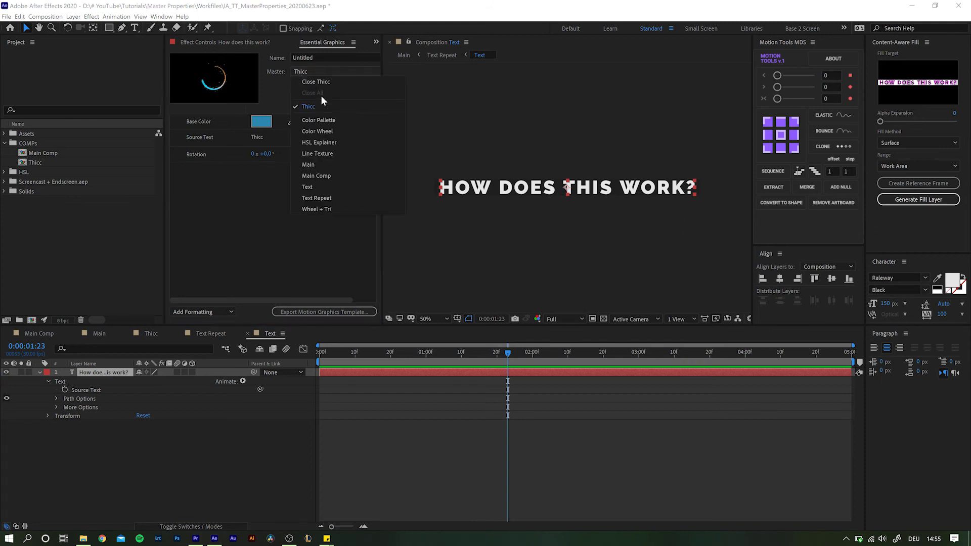
click(321, 81)
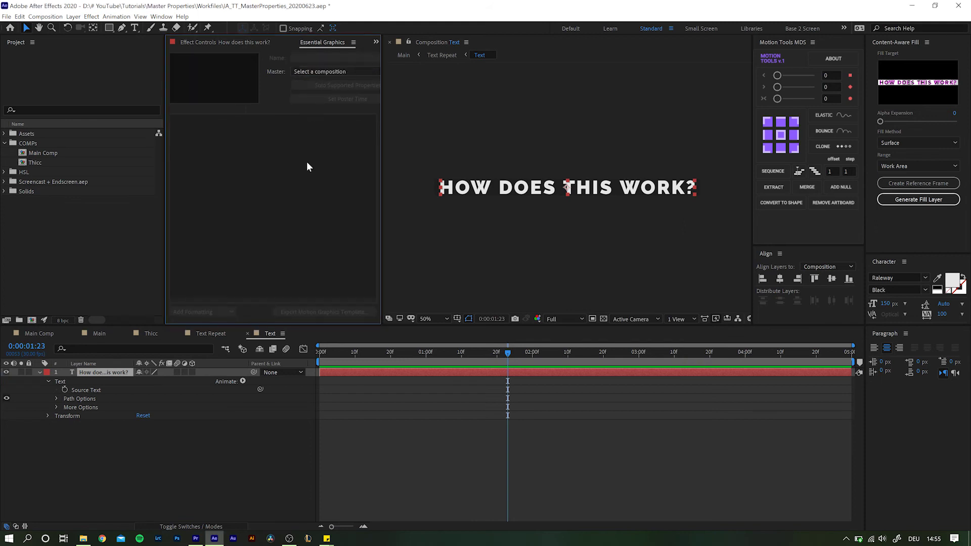
drag(83, 390, 207, 256)
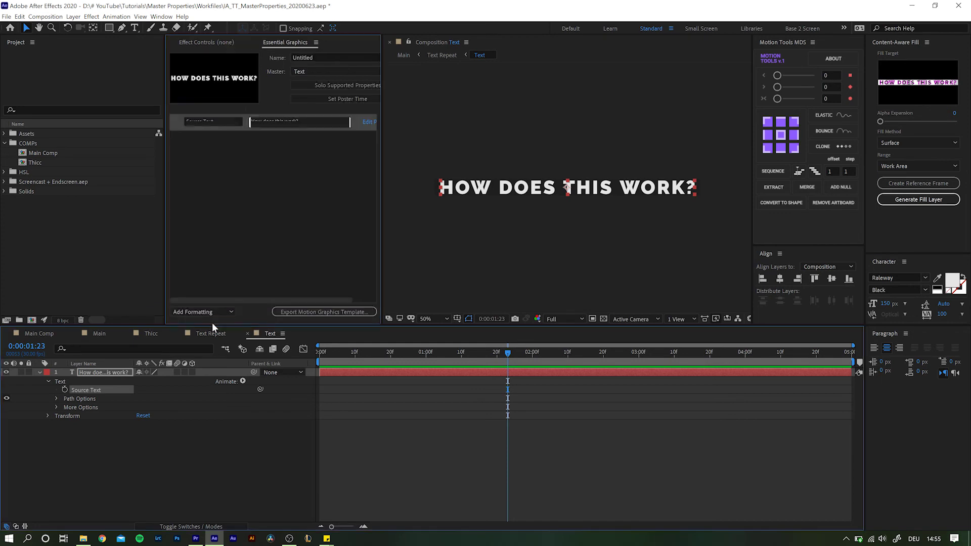
Return through Text Repeat to Main and expand the Text Repeat layer's properties.
click(211, 332)
click(83, 373)
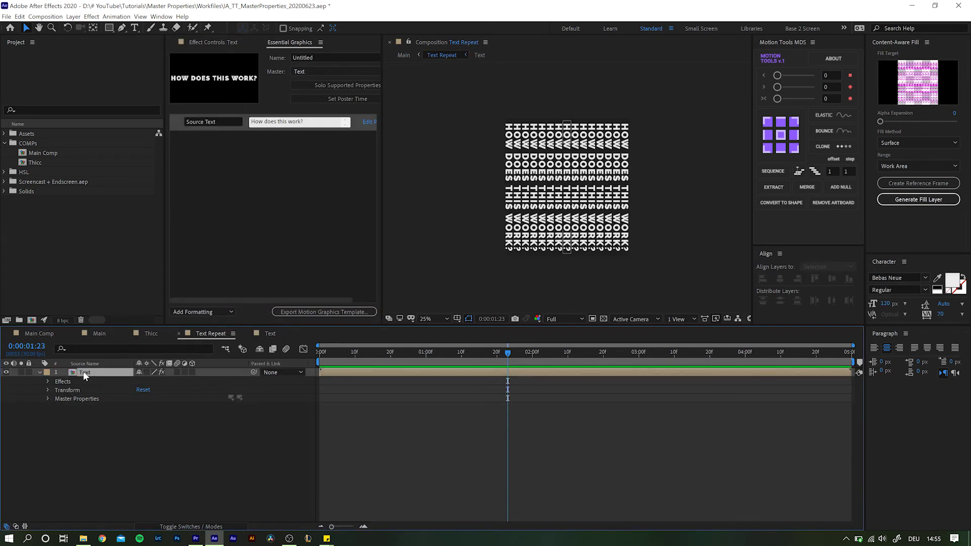
click(100, 334)
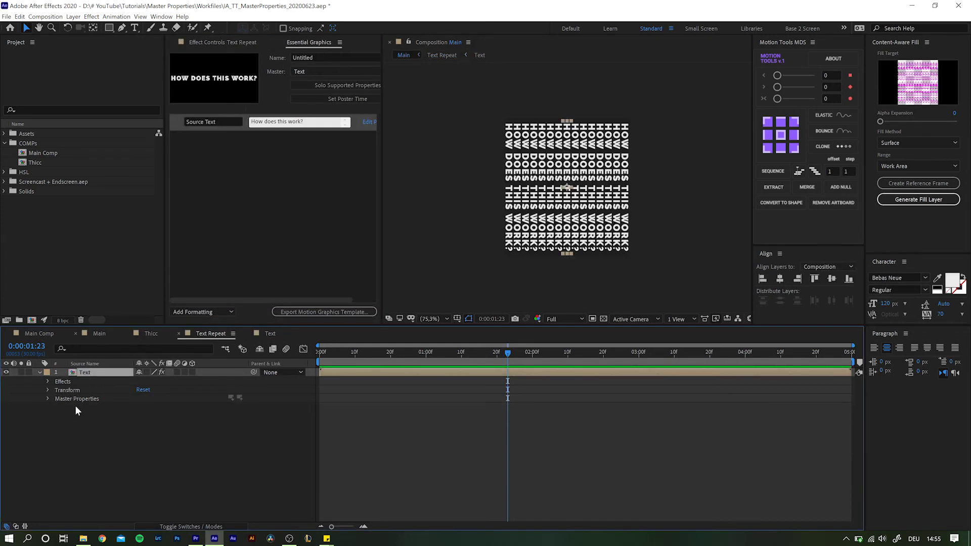
click(45, 373)
click(39, 371)
click(39, 373)
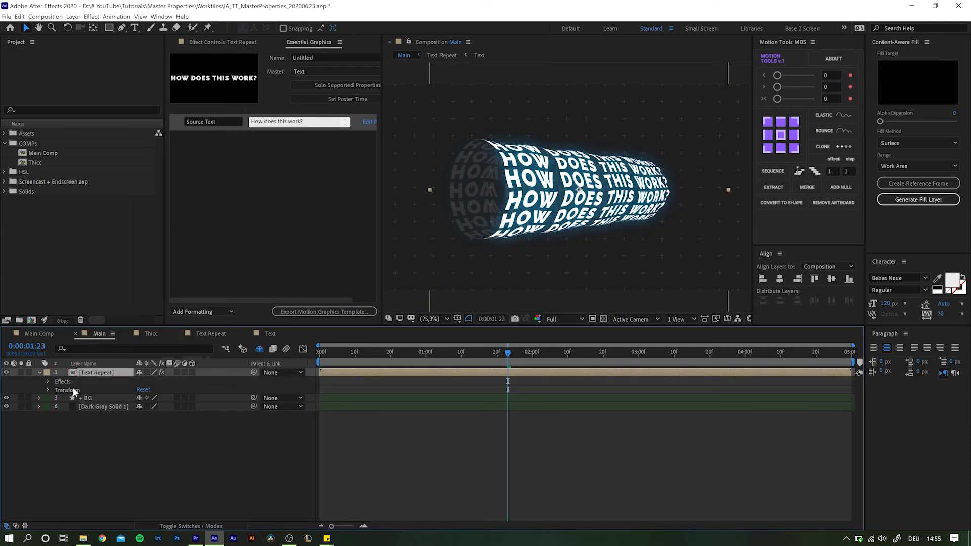
In the Text comp, delete Source Text from Essential Graphics and re-add it under the Text Repeat master.
click(270, 334)
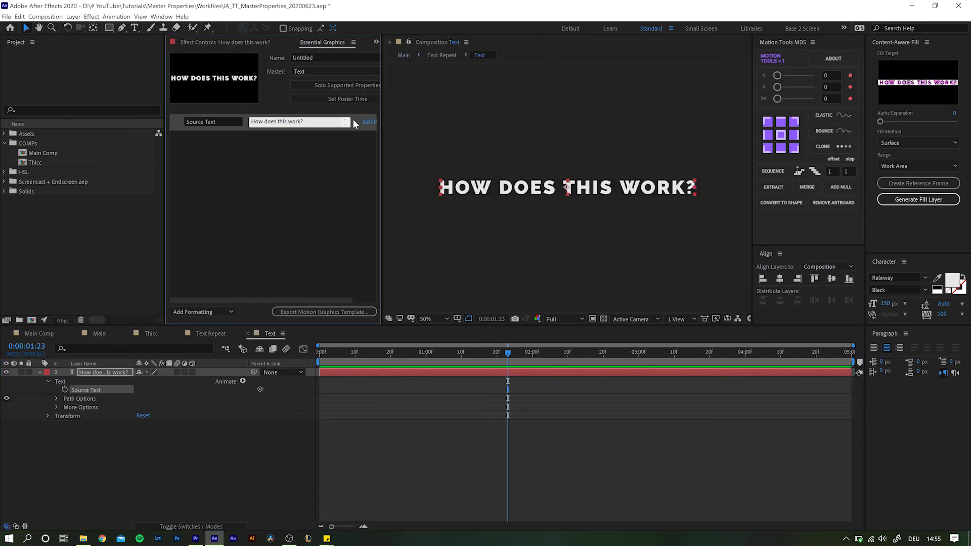
click(354, 124)
key(Delete)
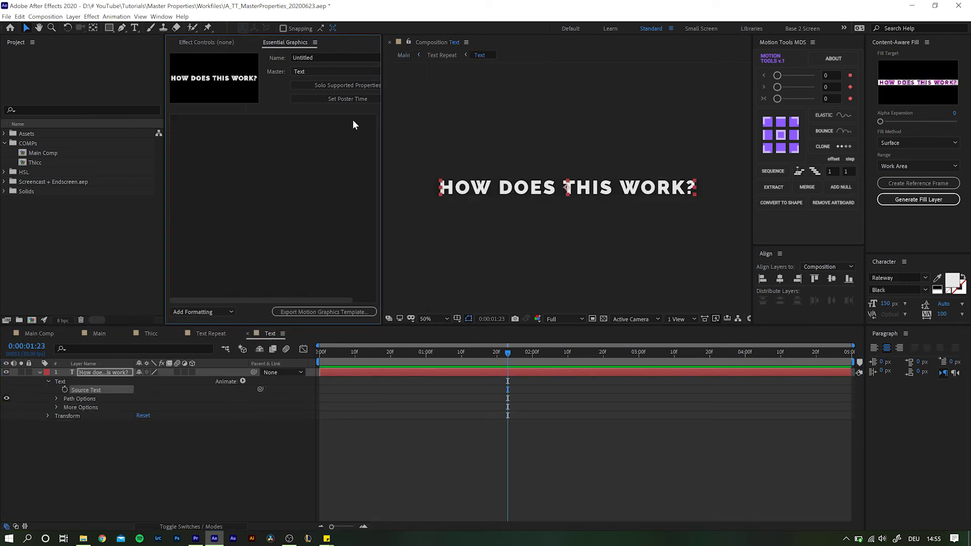
click(328, 72)
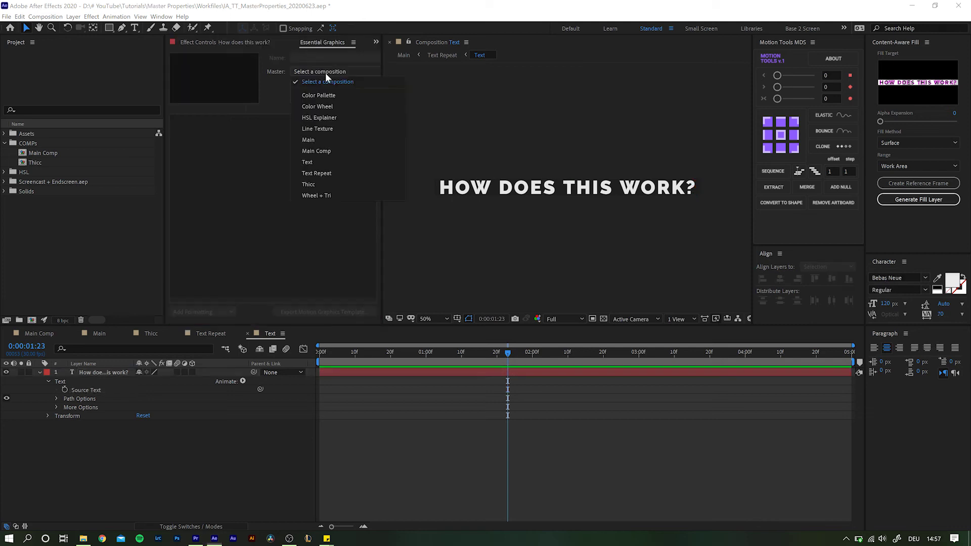
click(329, 174)
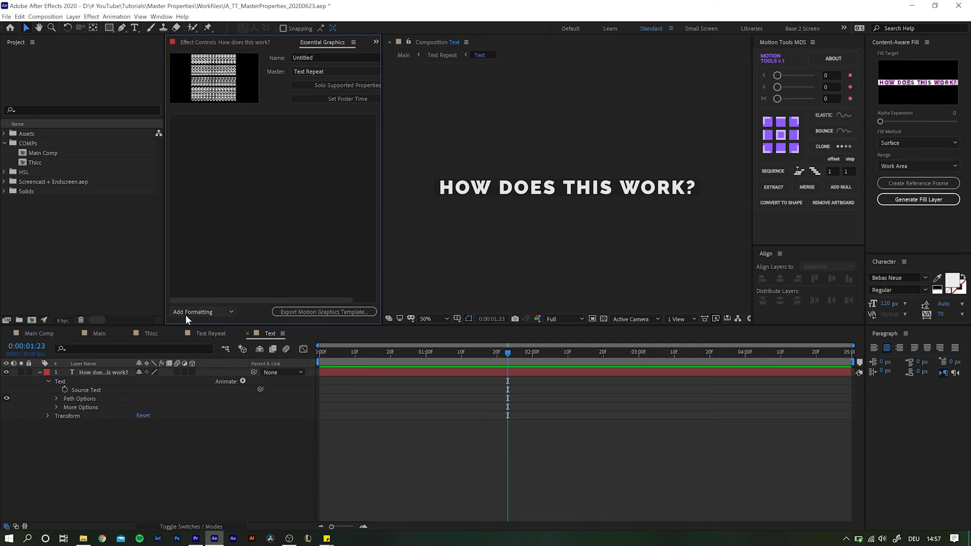
drag(86, 388, 279, 184)
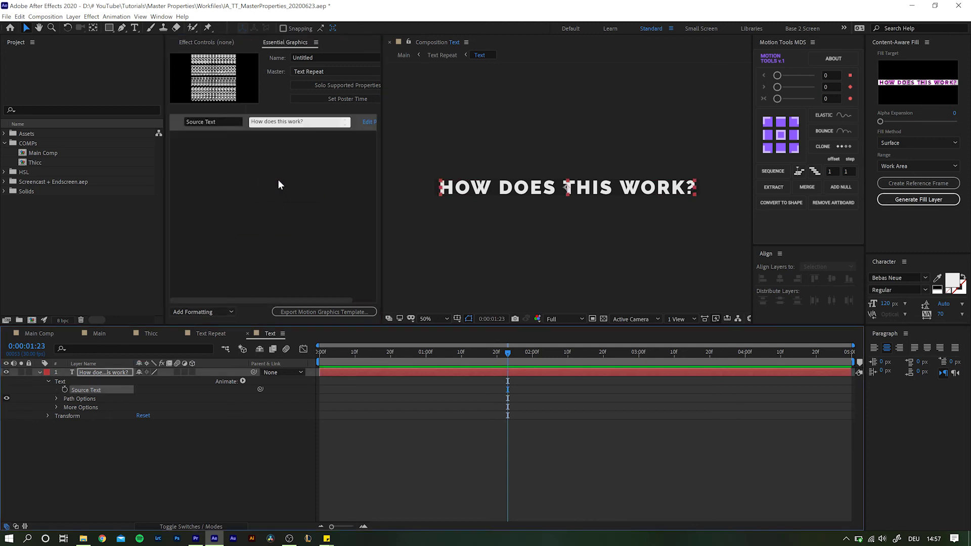
In Main, give the Text Repeat layer's Master Source Text the expression "Thanks for watching!".
click(102, 333)
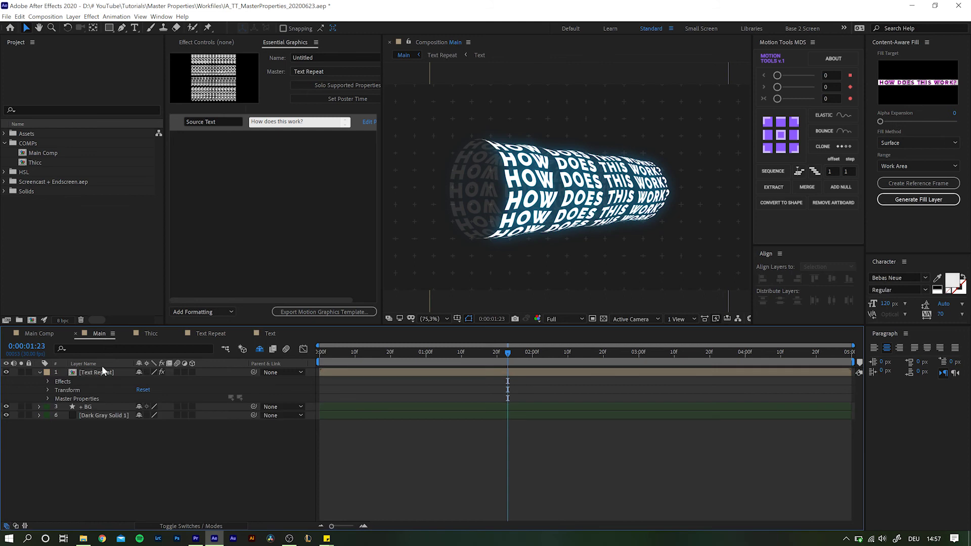
click(48, 399)
click(78, 406)
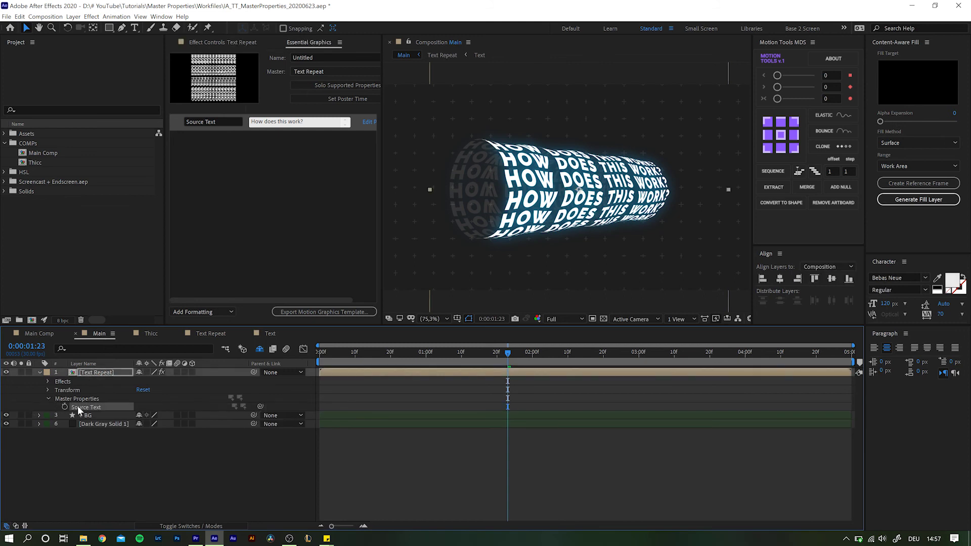
alt+click(65, 407)
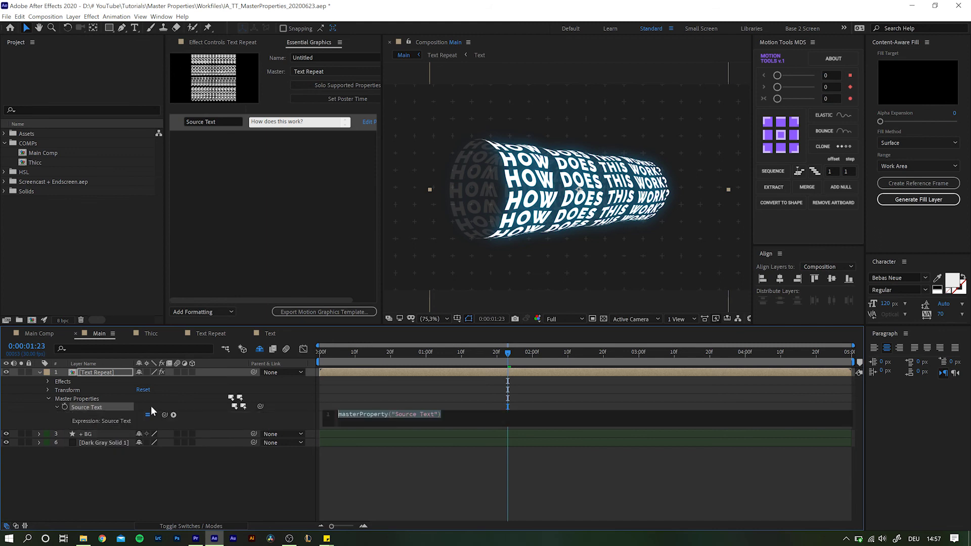
text("Thanks for )
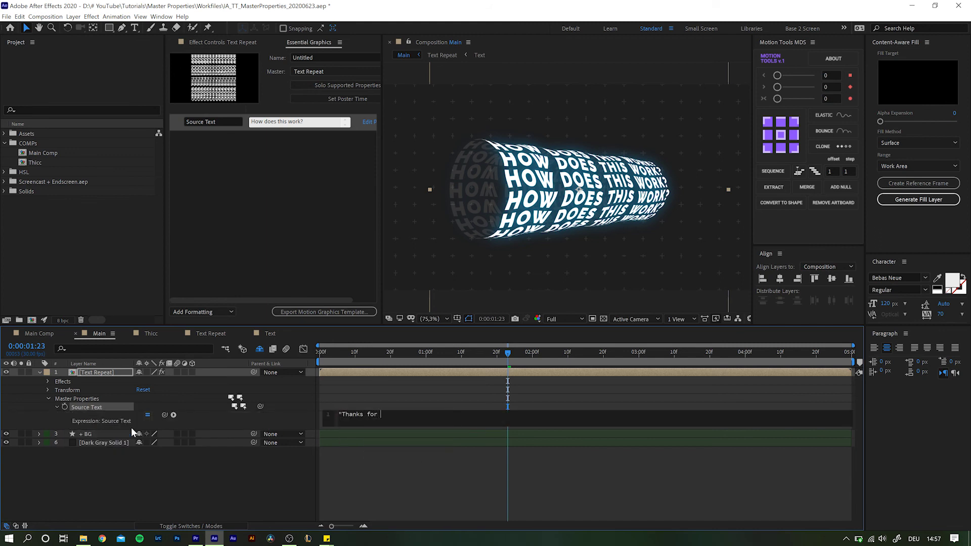
text(watching!)
key(KP_Enter)
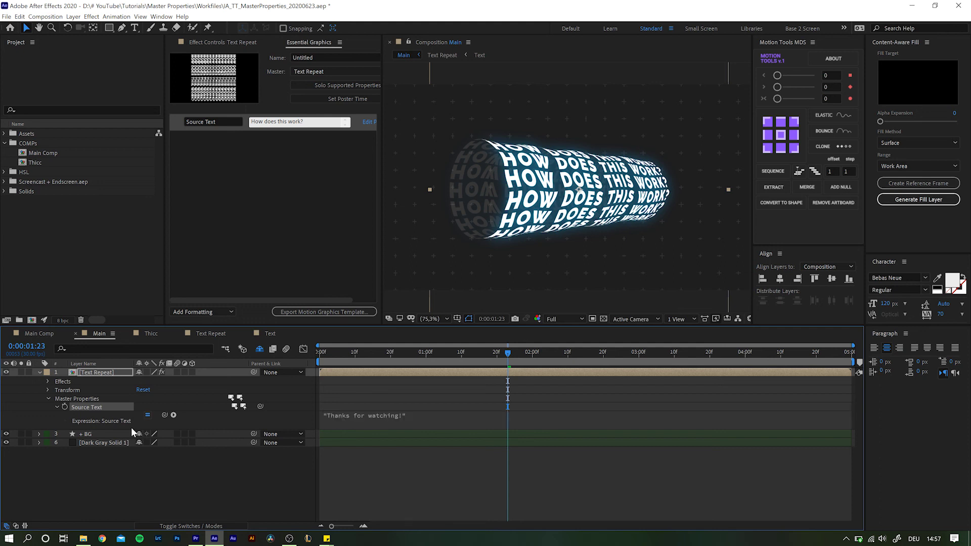